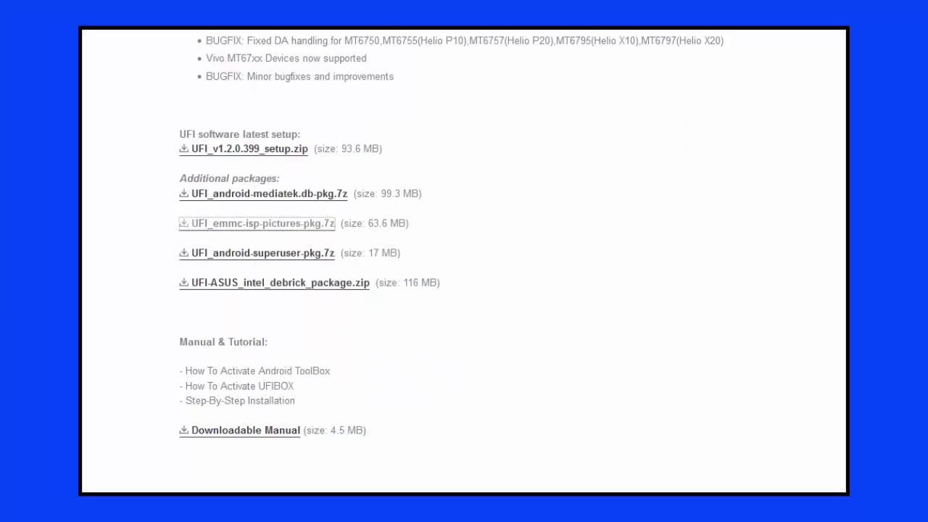
Step: Download the additional packages UFI_android-superuser-pkg.7z and UFI-ASUS_intel_debrick_package.zip
{"action": "left_click", "coordinate": [304, 253]}
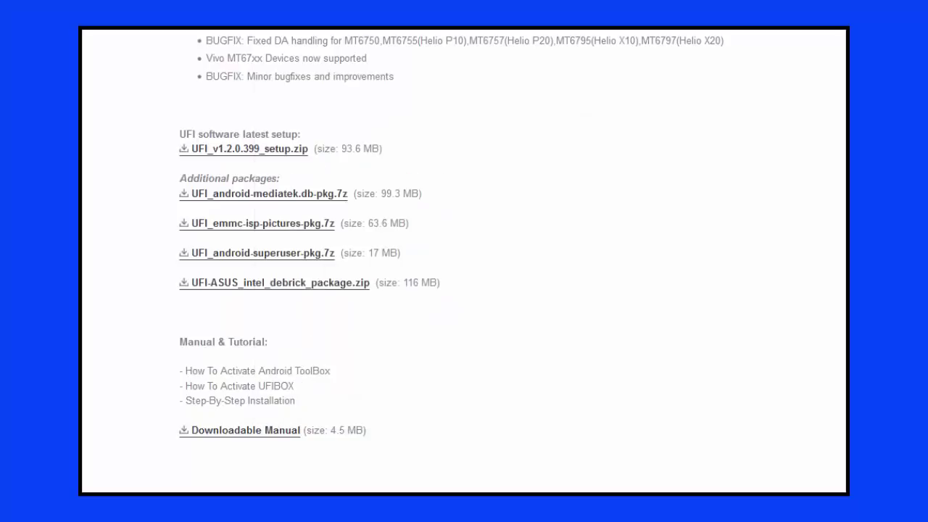
{"action": "left_click", "coordinate": [341, 282]}
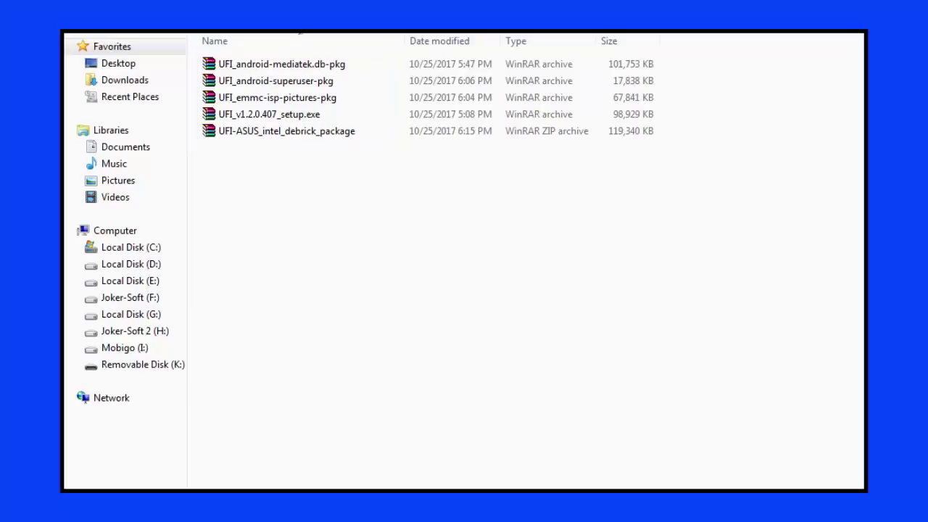
Step: Extract the UFI_v1.2.0.407_setup.exe archive into its own folder and launch the UFI_v1.2.0.407_setup application inside it
{"action": "right_click", "coordinate": [312, 116]}
{"action": "left_click", "coordinate": [395, 190]}
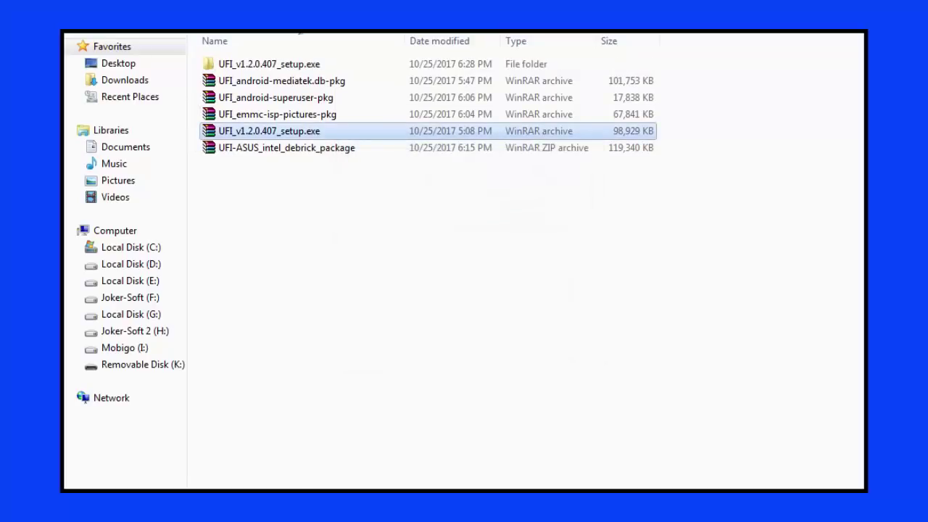
{"action": "double_click", "coordinate": [323, 64]}
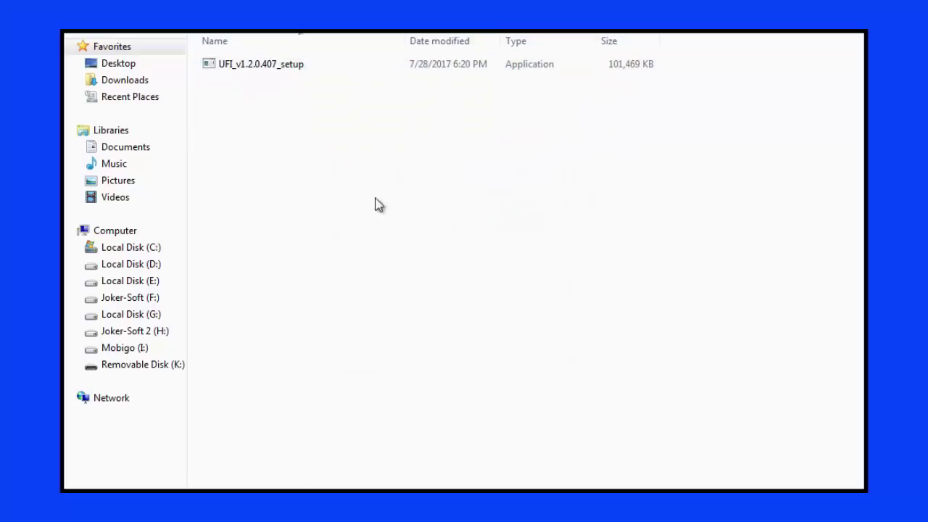
{"action": "double_click", "coordinate": [276, 66]}
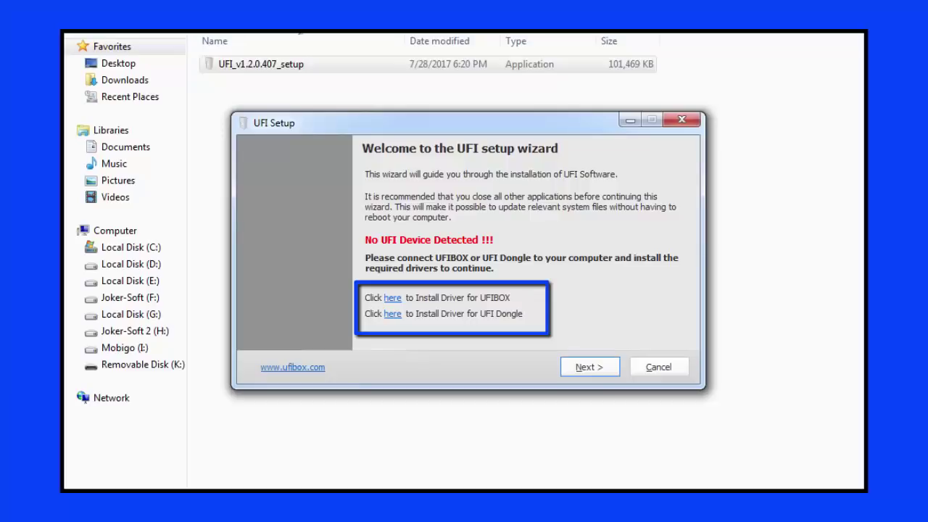
Step: Install the UFIBOX driver from the UFI setup wizard, allowing the device software, and close the driver installation notice
{"action": "left_click", "coordinate": [399, 300]}
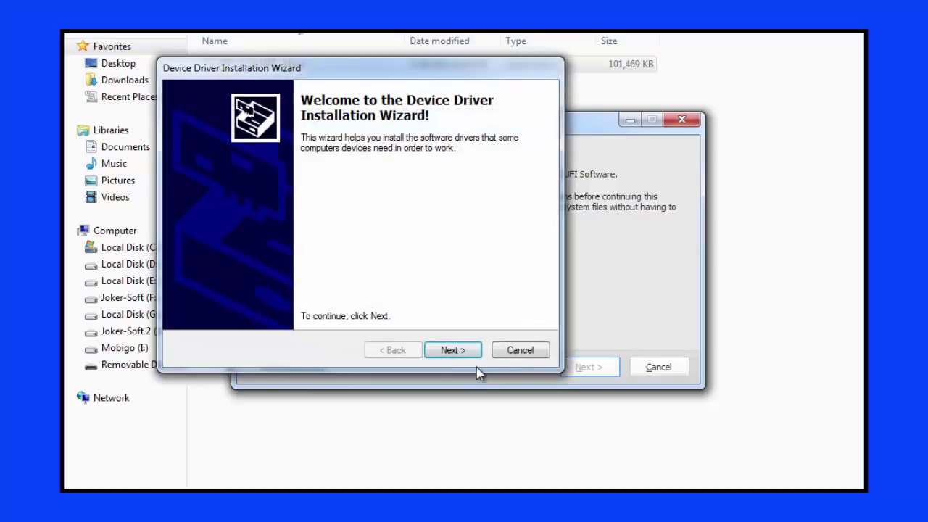
{"action": "left_click", "coordinate": [461, 351]}
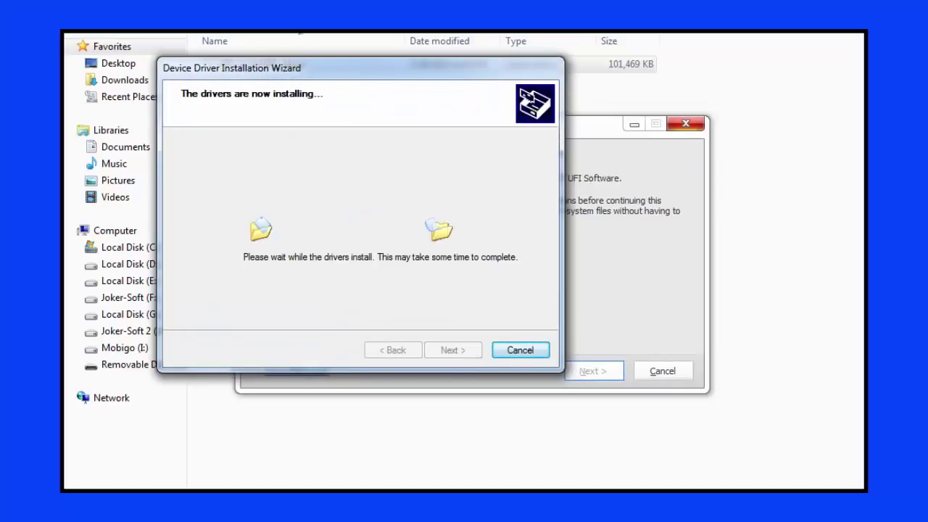
{"action": "left_click", "coordinate": [520, 259]}
{"action": "key", "text": "Return"}
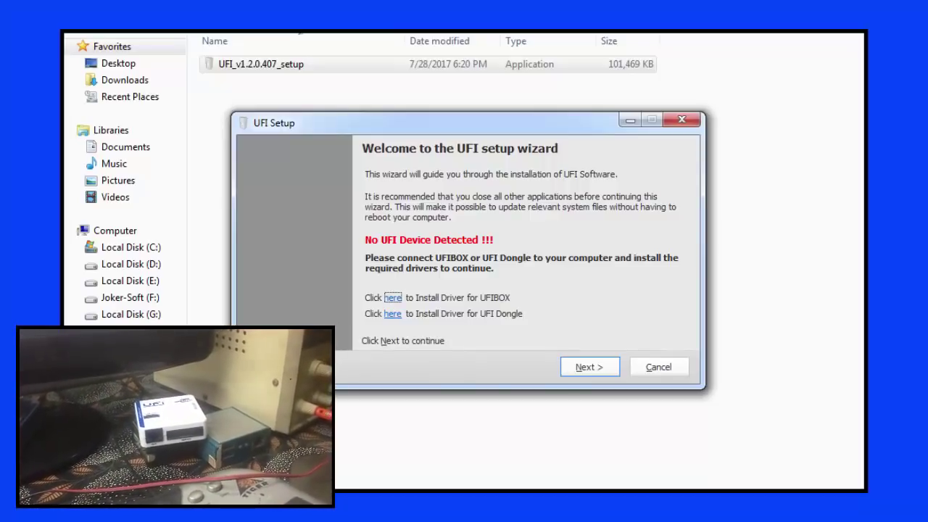
{"action": "left_click", "coordinate": [613, 374]}
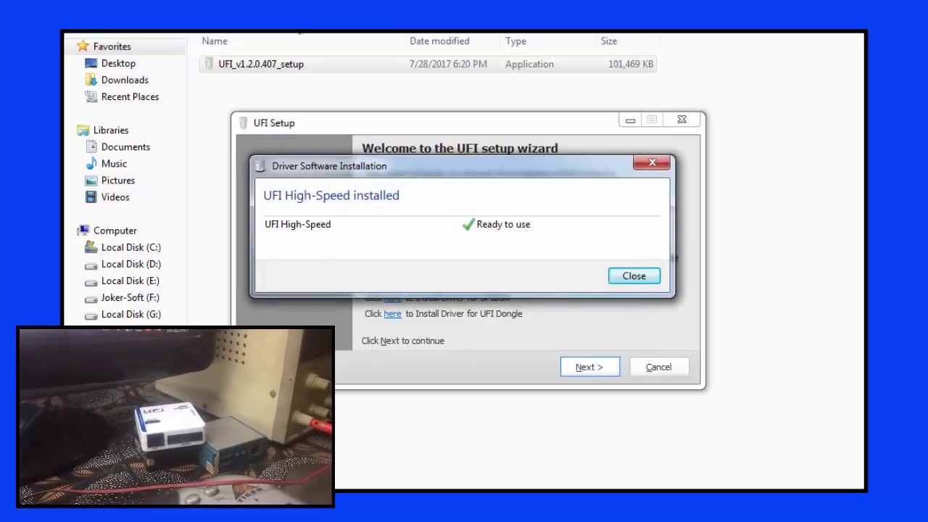
{"action": "left_click", "coordinate": [644, 278]}
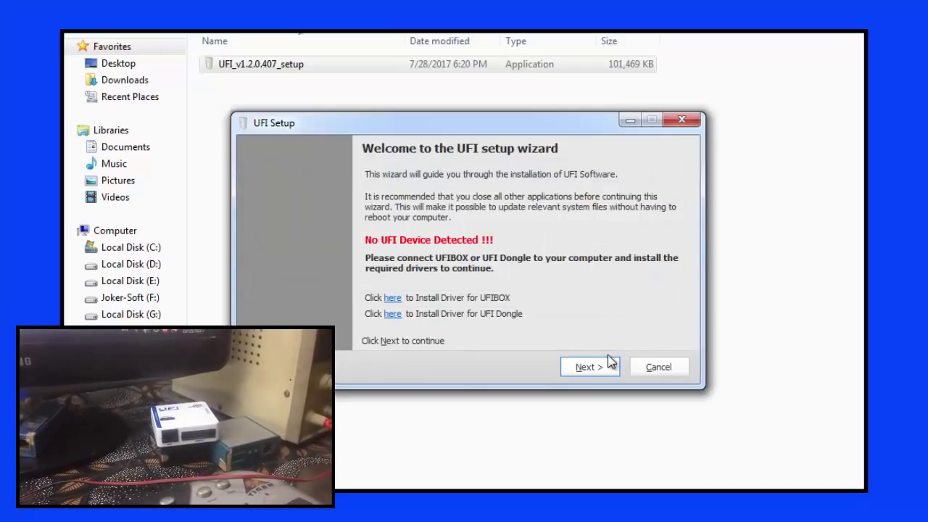
Step: Continue the setup for UFI BOX, exclude the UFI Dongle USB Driver, and start installing to C:\UFI
{"action": "left_click", "coordinate": [602, 365]}
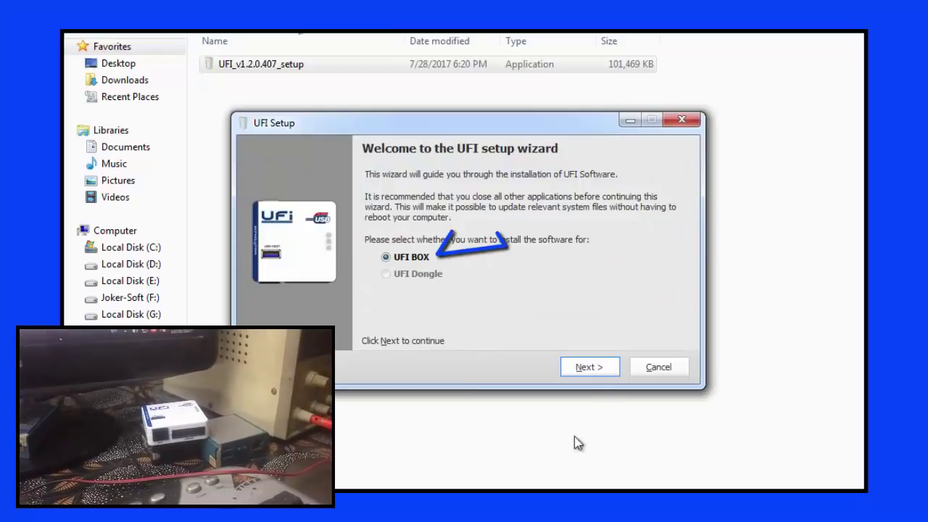
{"action": "left_click", "coordinate": [607, 371]}
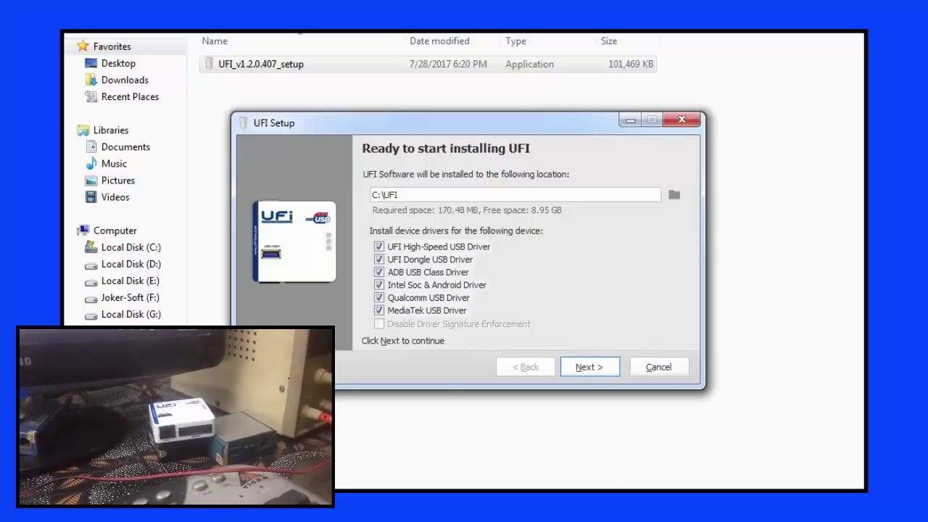
{"action": "left_click", "coordinate": [378, 259]}
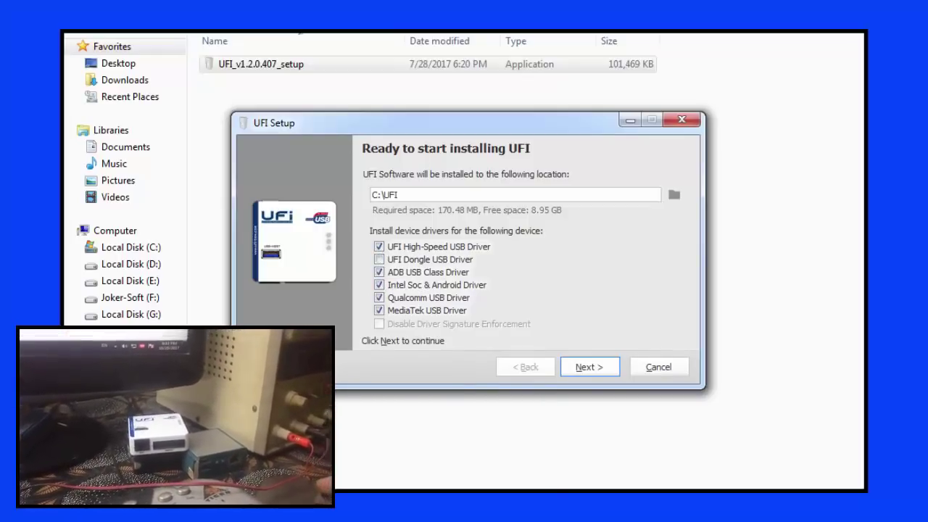
{"action": "left_click", "coordinate": [589, 368]}
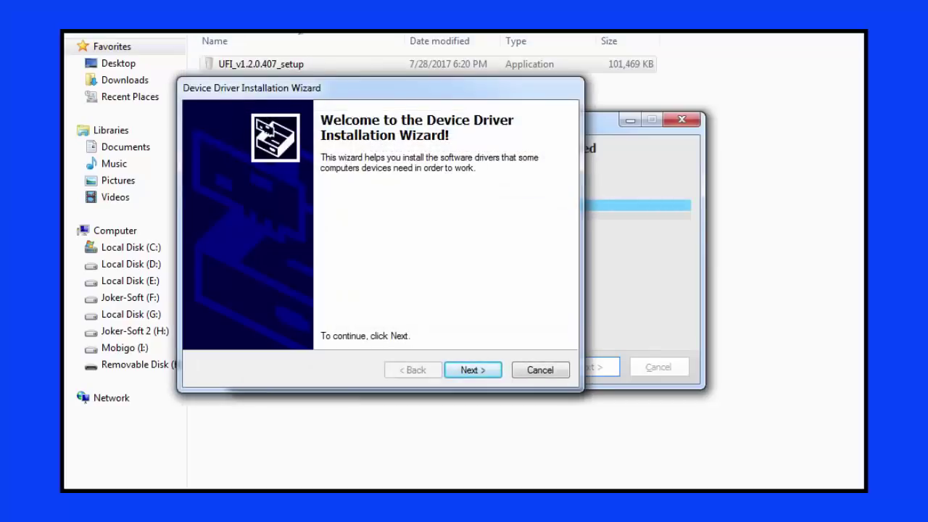
Step: Install the bundled device drivers, including zegobit SAMSUNG Android Phone, and finish the UFI setup without launching the eMMC ToolBox
{"action": "left_click", "coordinate": [484, 372]}
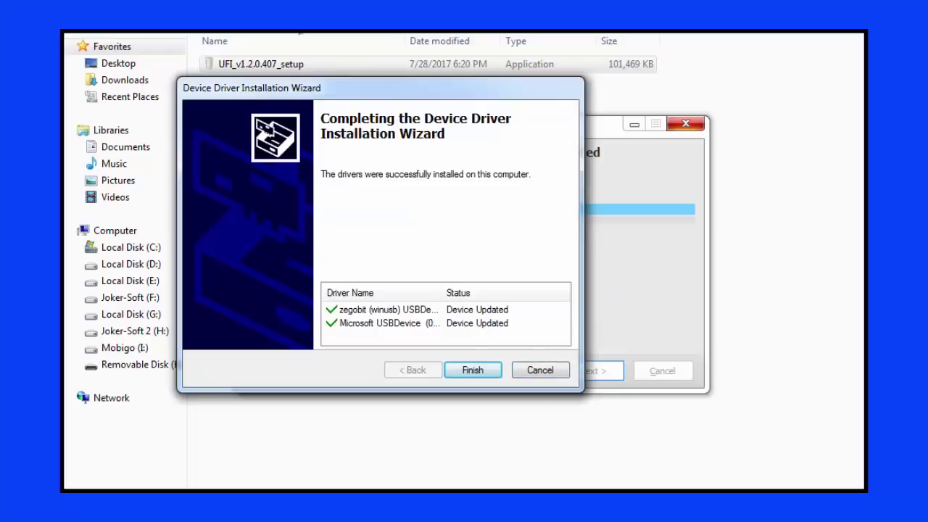
{"action": "left_click", "coordinate": [473, 370]}
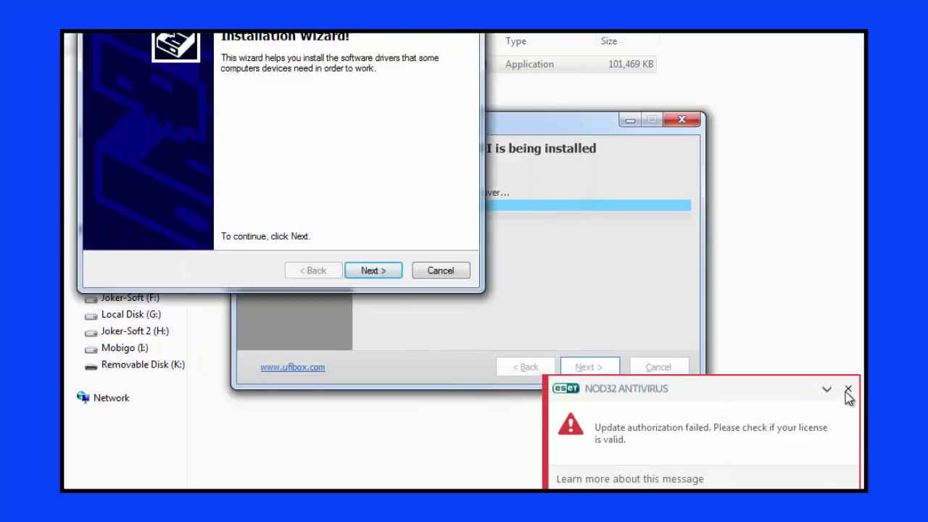
{"action": "left_click", "coordinate": [848, 389]}
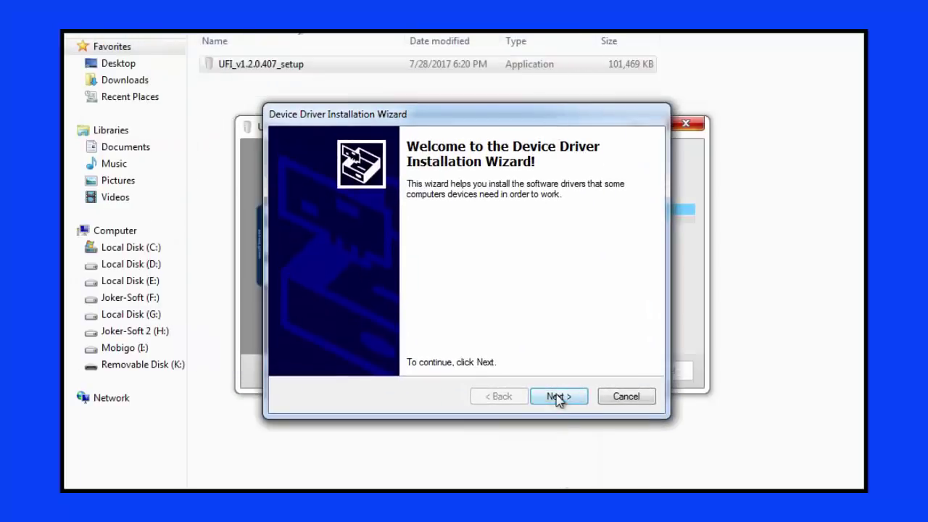
{"action": "left_click", "coordinate": [557, 396]}
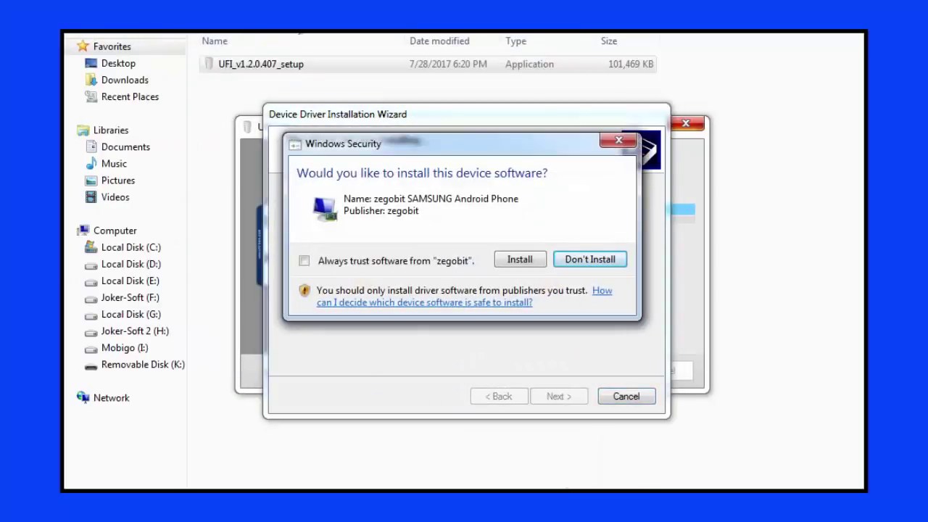
{"action": "left_click", "coordinate": [522, 261]}
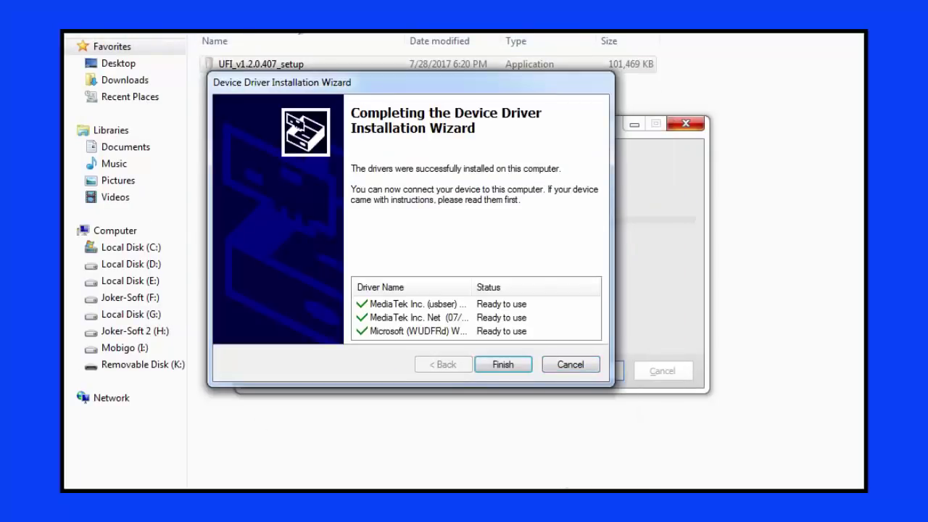
{"action": "left_click", "coordinate": [503, 364]}
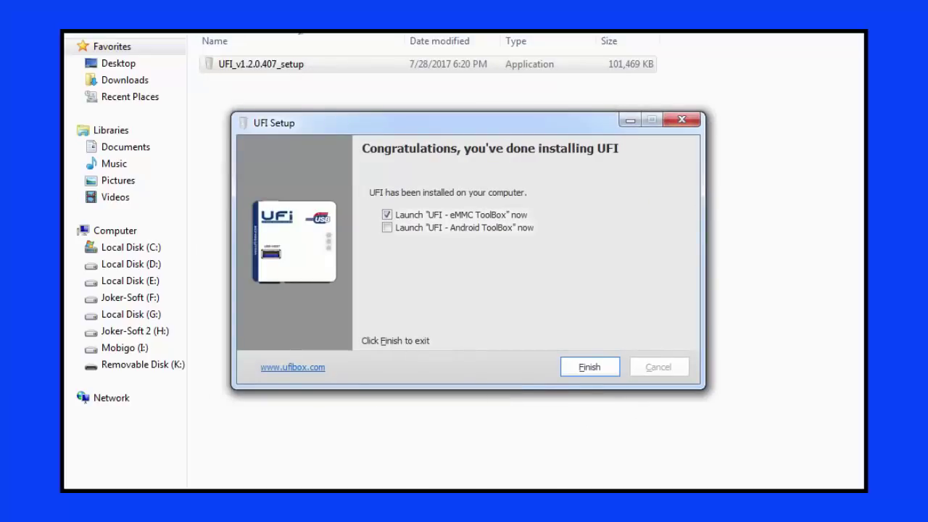
{"action": "left_click", "coordinate": [386, 215]}
{"action": "left_click", "coordinate": [589, 367]}
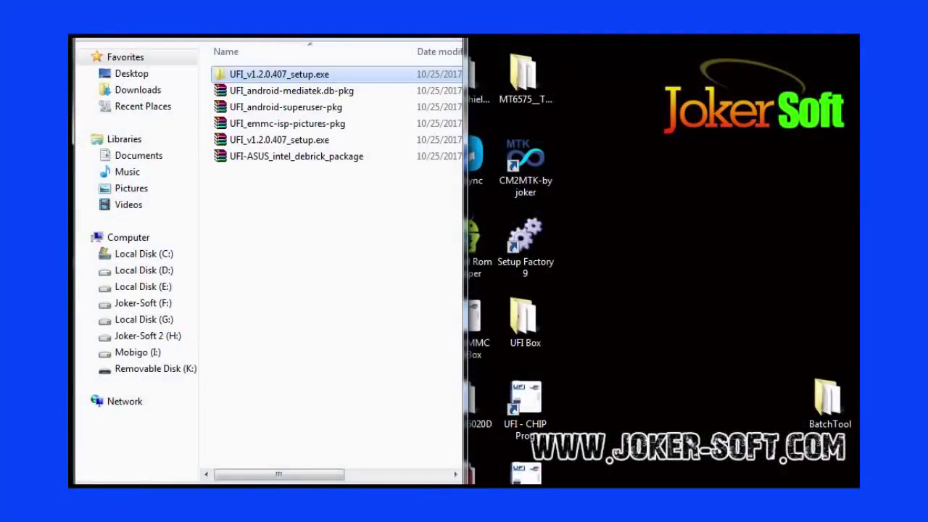
Step: Extract the UFI_android-mediatek.db-pkg archive into its own folder
{"action": "left_click", "coordinate": [334, 435]}
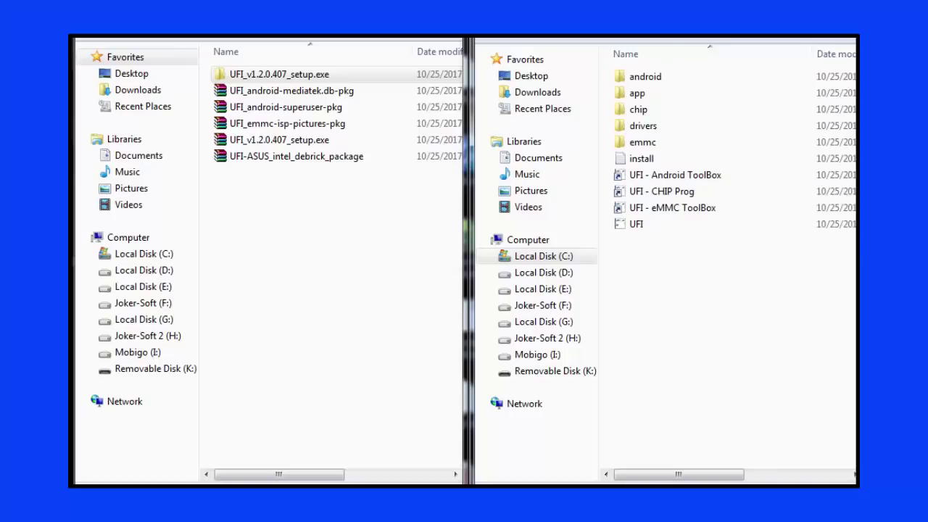
{"action": "left_click", "coordinate": [312, 95]}
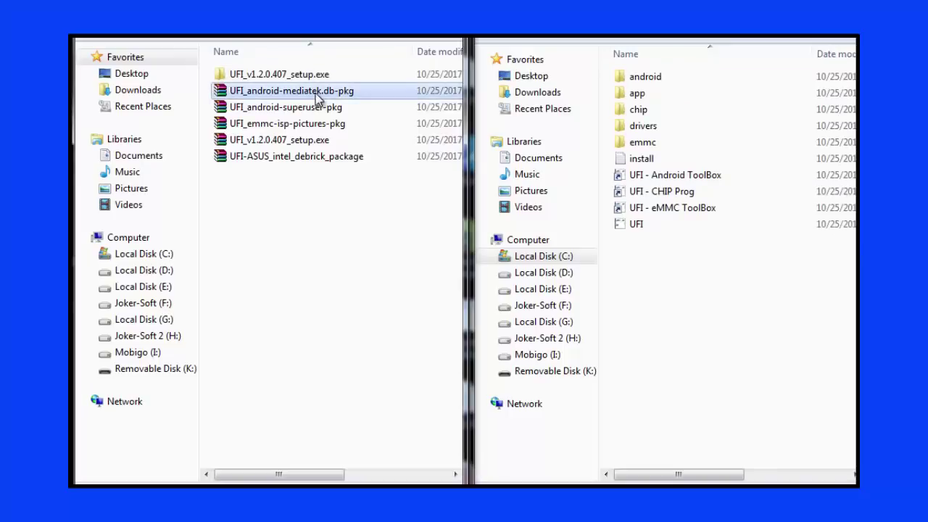
{"action": "right_click", "coordinate": [316, 96]}
{"action": "left_click", "coordinate": [385, 167]}
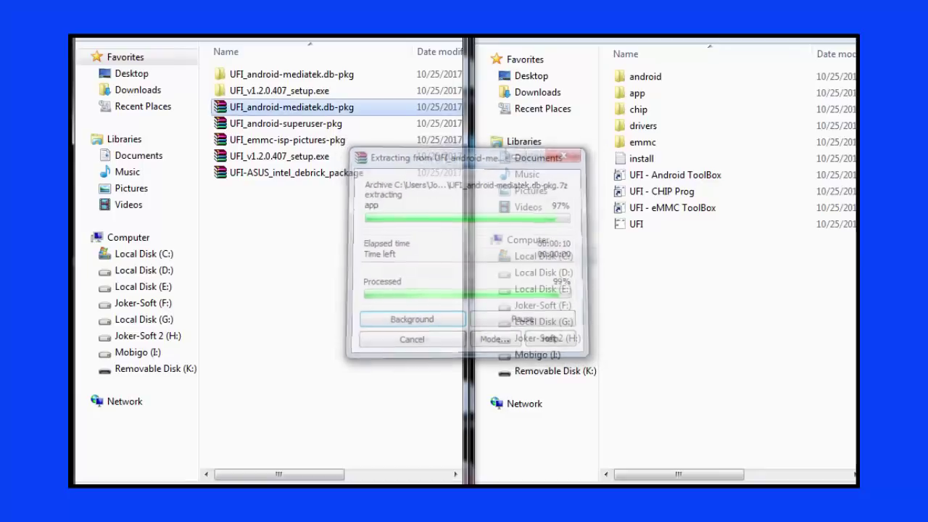
Step: Move the app folder from the extracted UFI_android-mediatek.db-pkg into the UFI installation folder, merging it with the existing app folder
{"action": "double_click", "coordinate": [307, 73]}
{"action": "double_click", "coordinate": [294, 75]}
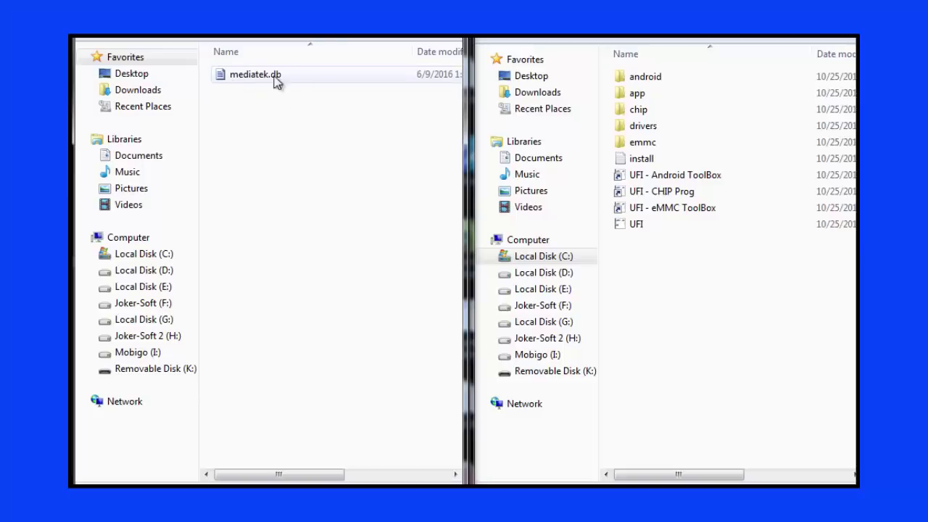
{"action": "key", "text": "BackSpace"}
{"action": "left_click_drag", "start_coordinate": [239, 76], "coordinate": [720, 356]}
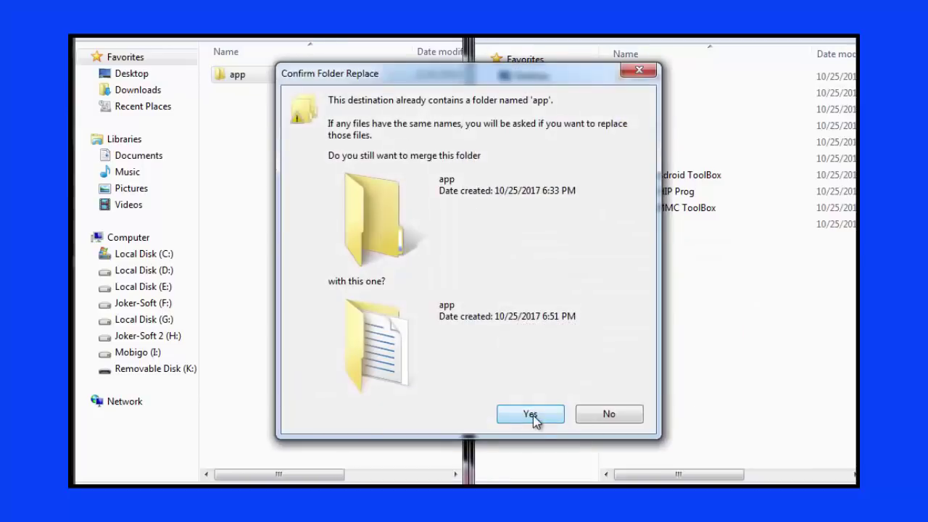
{"action": "left_click", "coordinate": [532, 417]}
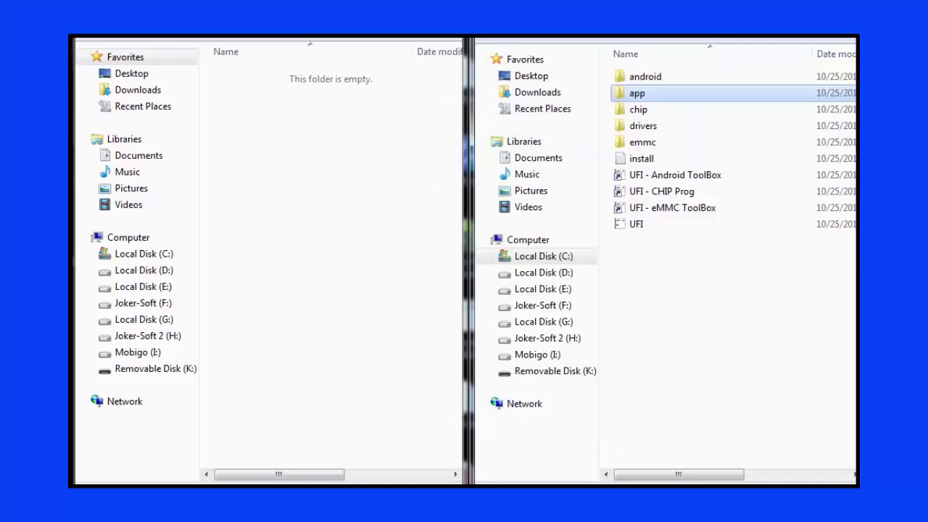
{"action": "left_click", "coordinate": [384, 302]}
{"action": "key", "text": "BackSpace"}
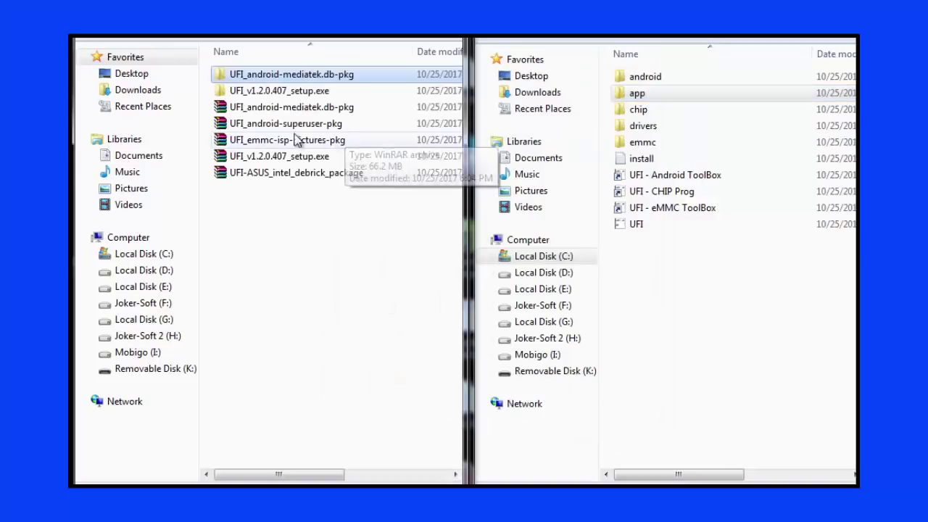
Step: Extract the UFI_android-superuser-pkg archive into its own folder and examine the APK files nested in its android folder
{"action": "right_click", "coordinate": [311, 124]}
{"action": "left_click", "coordinate": [382, 202]}
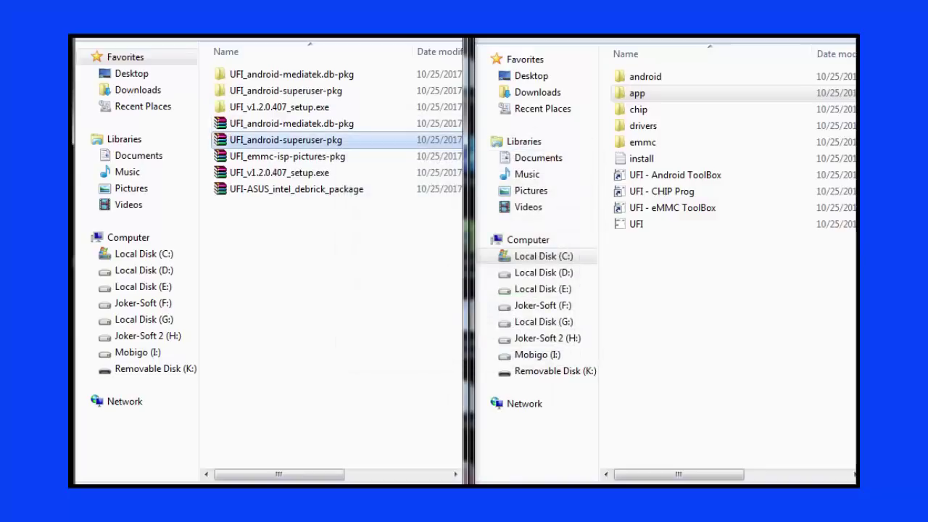
{"action": "double_click", "coordinate": [284, 91]}
{"action": "double_click", "coordinate": [250, 78]}
{"action": "double_click", "coordinate": [261, 78]}
{"action": "left_click", "coordinate": [264, 80]}
{"action": "double_click", "coordinate": [265, 81]}
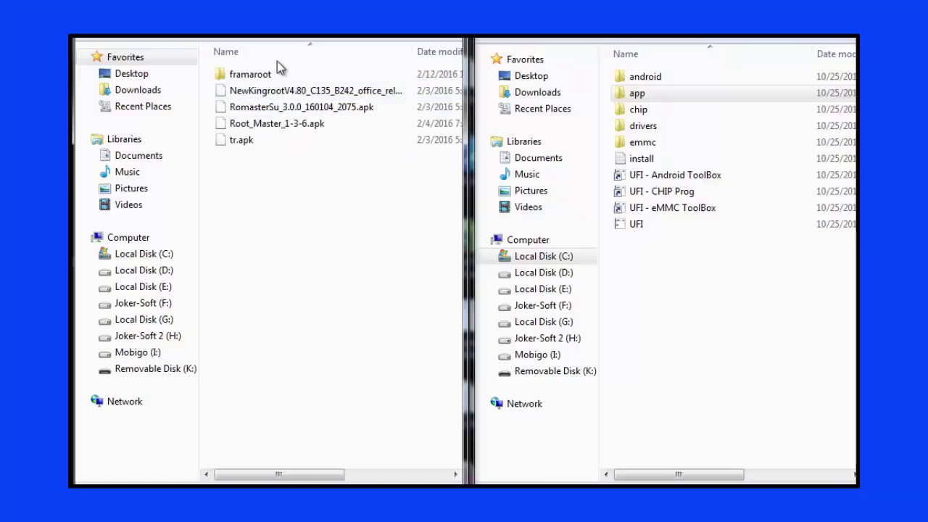
{"action": "key", "text": "BackSpace"}
{"action": "key", "text": "BackSpace"}
{"action": "key", "text": "BackSpace"}
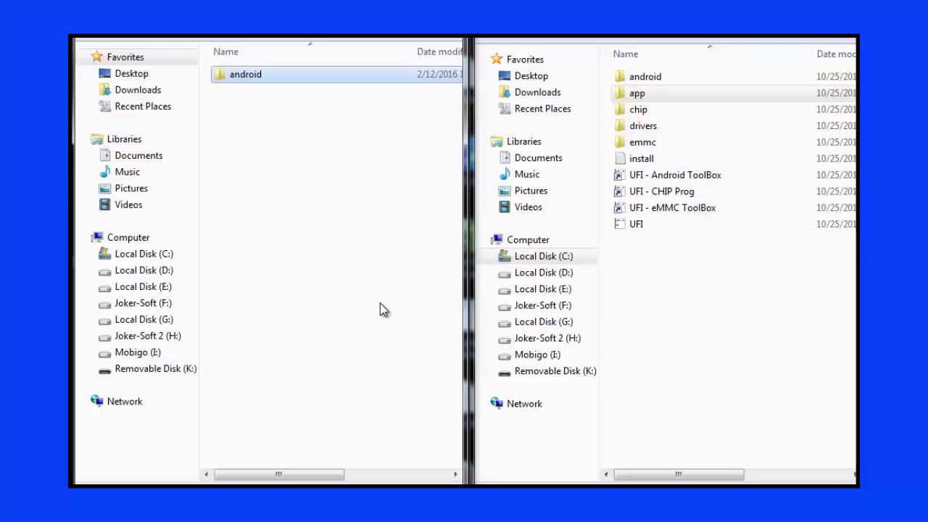
Step: Move the superuser package's android folder into the UFI installation folder, merging it with the existing android folder
{"action": "left_click_drag", "start_coordinate": [269, 79], "coordinate": [682, 333]}
{"action": "left_click", "coordinate": [540, 417]}
{"action": "key", "text": "BackSpace"}
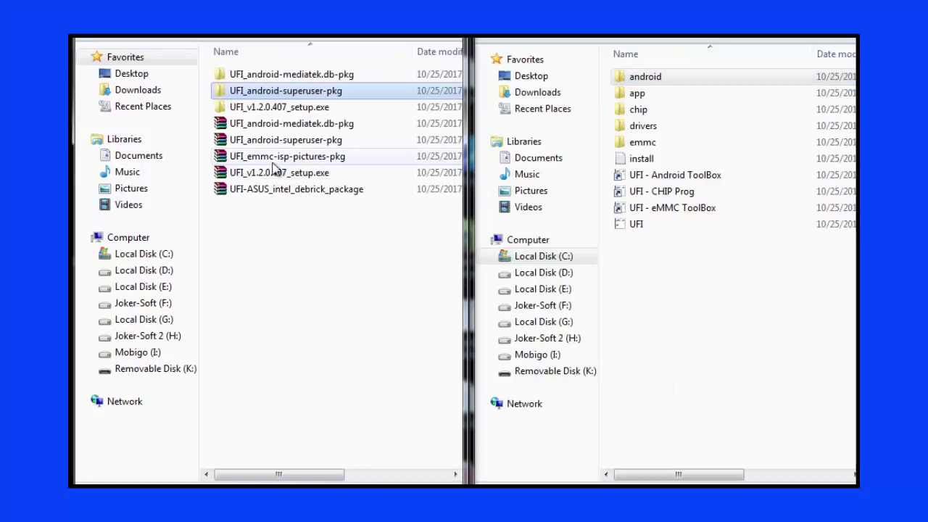
Step: Extract UFI_emmc-isp-pictures-pkg into its own folder and merge its emmc folder into the one in the UFI installation folder
{"action": "right_click", "coordinate": [316, 159]}
{"action": "left_click", "coordinate": [355, 231]}
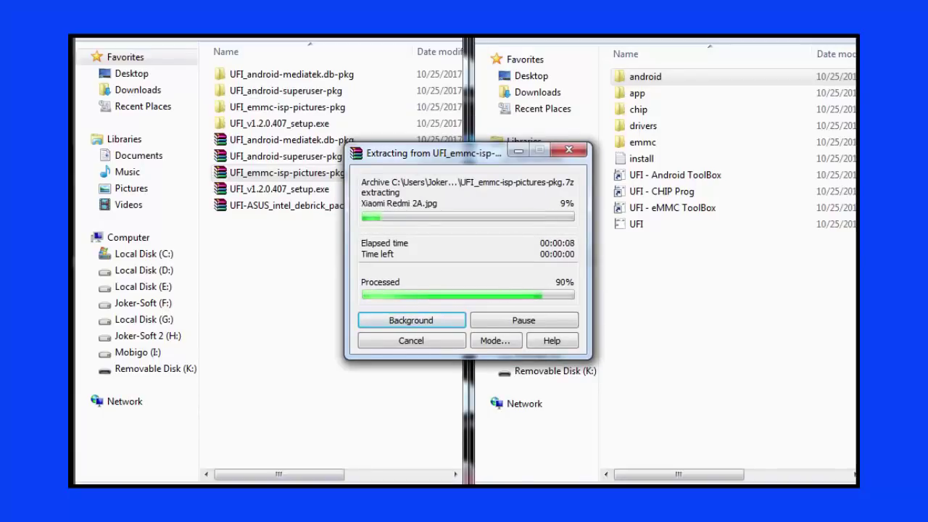
{"action": "double_click", "coordinate": [312, 109]}
{"action": "left_click_drag", "start_coordinate": [236, 77], "coordinate": [704, 303]}
{"action": "left_click", "coordinate": [543, 416]}
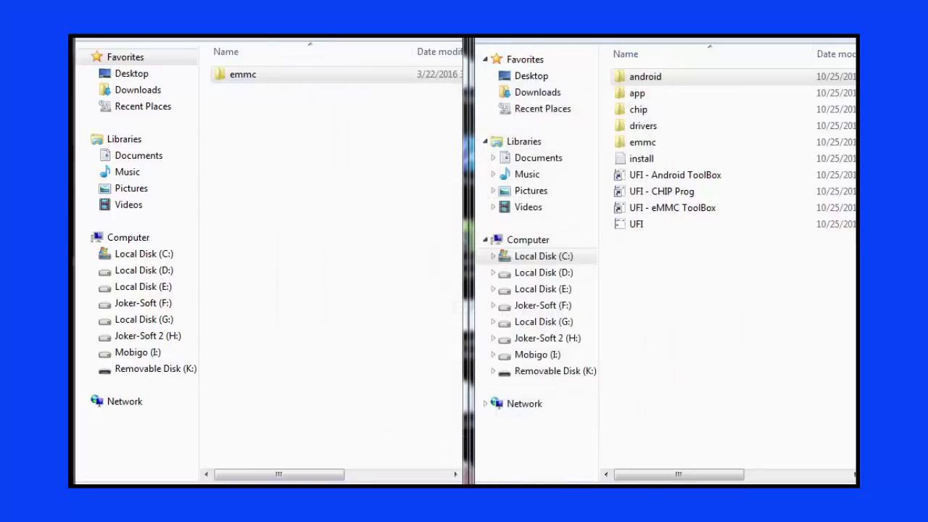
{"action": "key", "text": "BackSpace"}
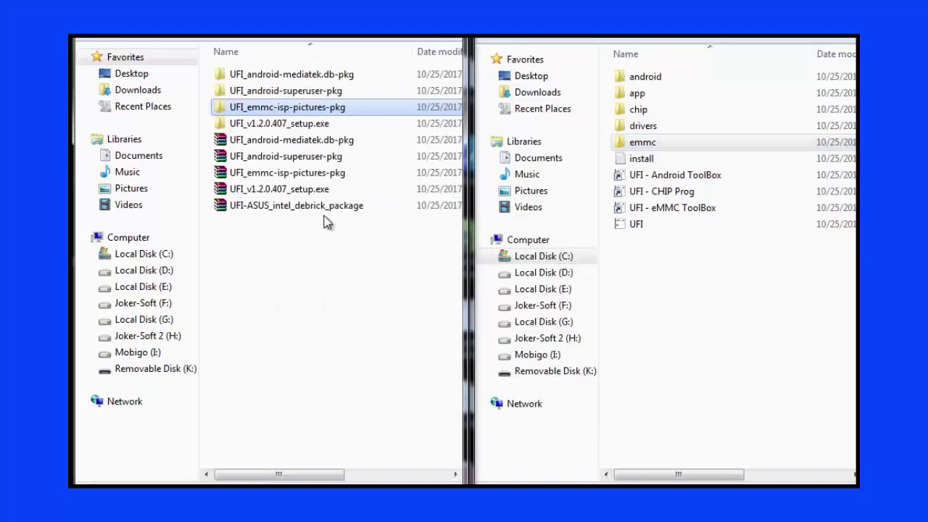
Step: Extract the UFI-ASUS_intel_debrick_package archive into its own folder and open the package folder nested inside it
{"action": "left_click", "coordinate": [298, 208]}
{"action": "right_click", "coordinate": [296, 207]}
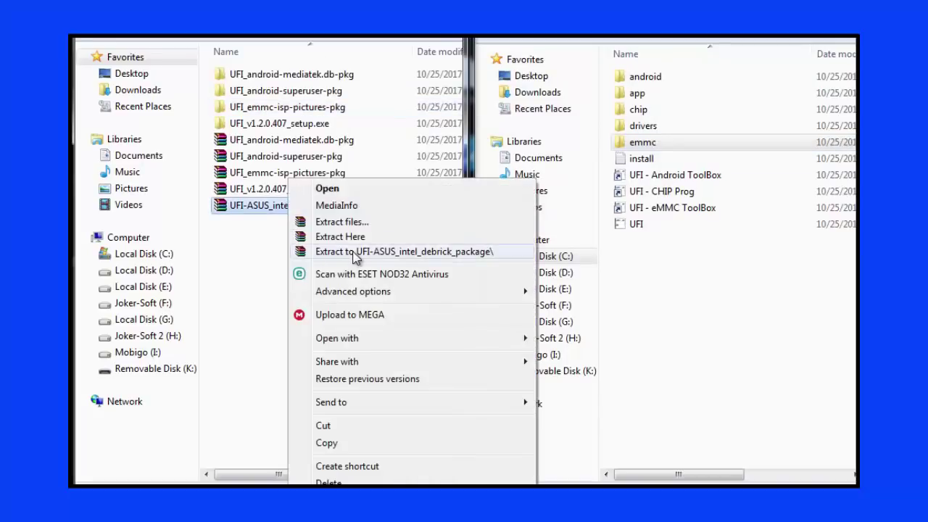
{"action": "left_click", "coordinate": [354, 254]}
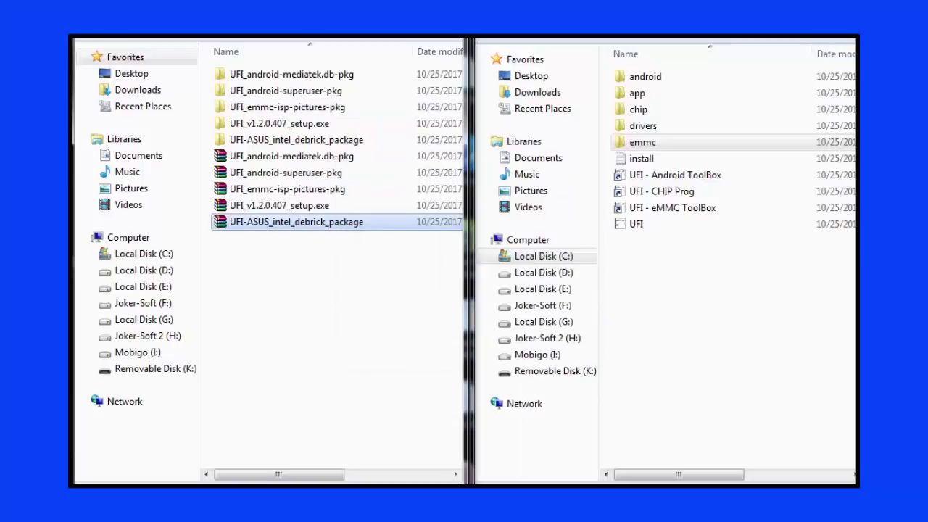
{"action": "double_click", "coordinate": [332, 141]}
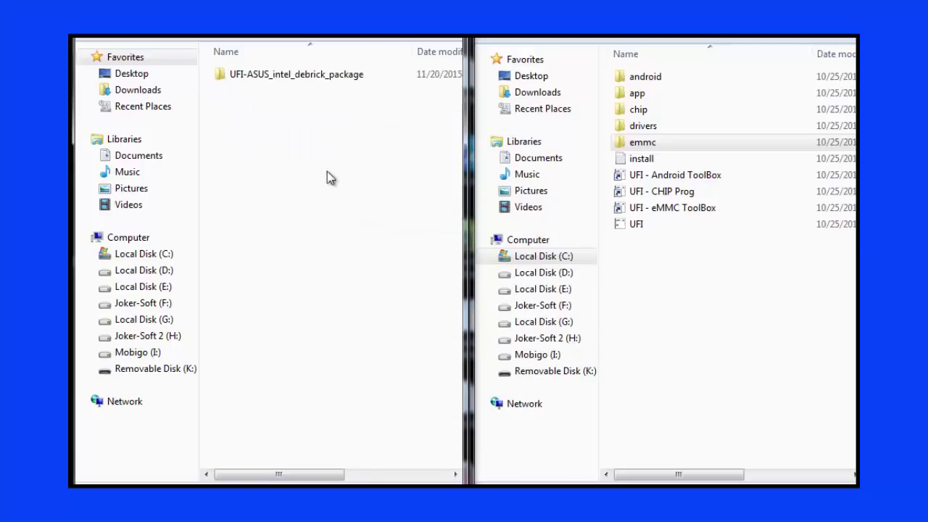
{"action": "double_click", "coordinate": [329, 81]}
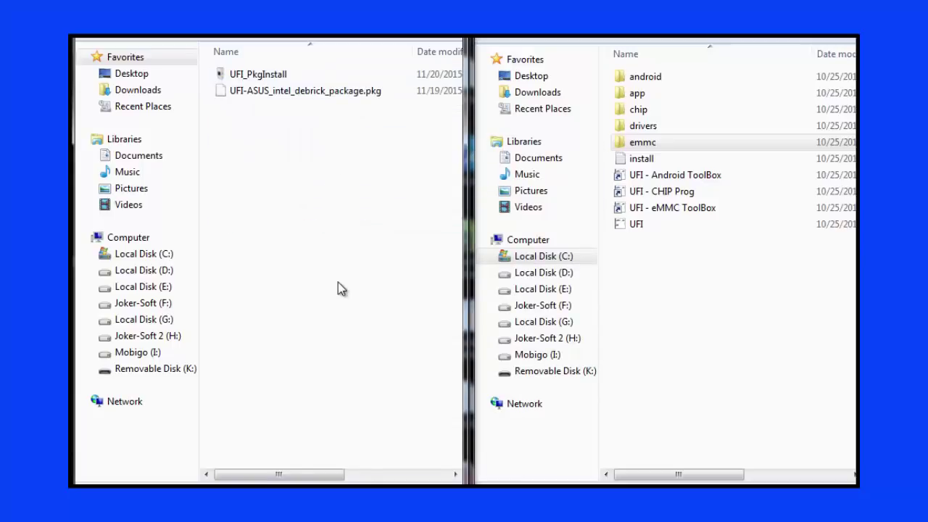
Step: Run UFI_PkgInstall and install the ASUS Intel debrick package to C:\UFI\Android-ToolBox, closing the installer when done
{"action": "double_click", "coordinate": [284, 77]}
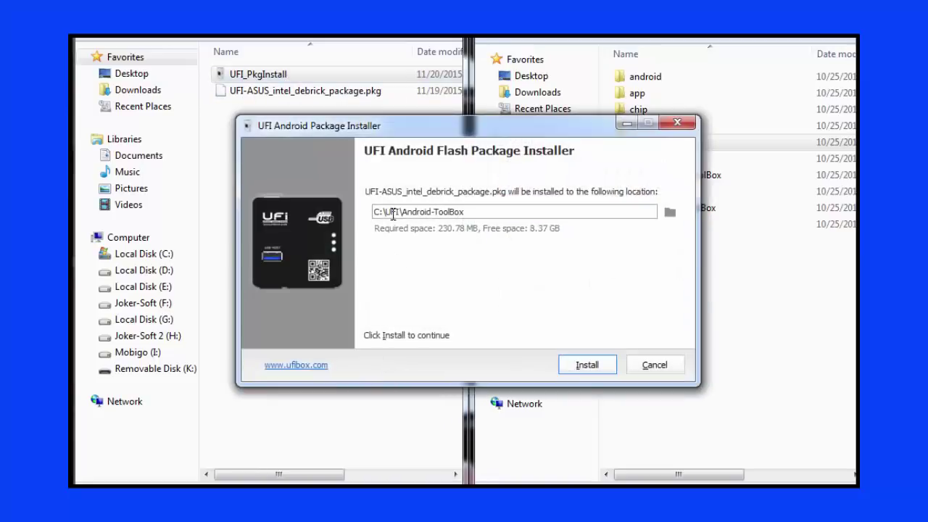
{"action": "left_click", "coordinate": [584, 365]}
{"action": "left_click_drag", "start_coordinate": [550, 133], "coordinate": [554, 190]}
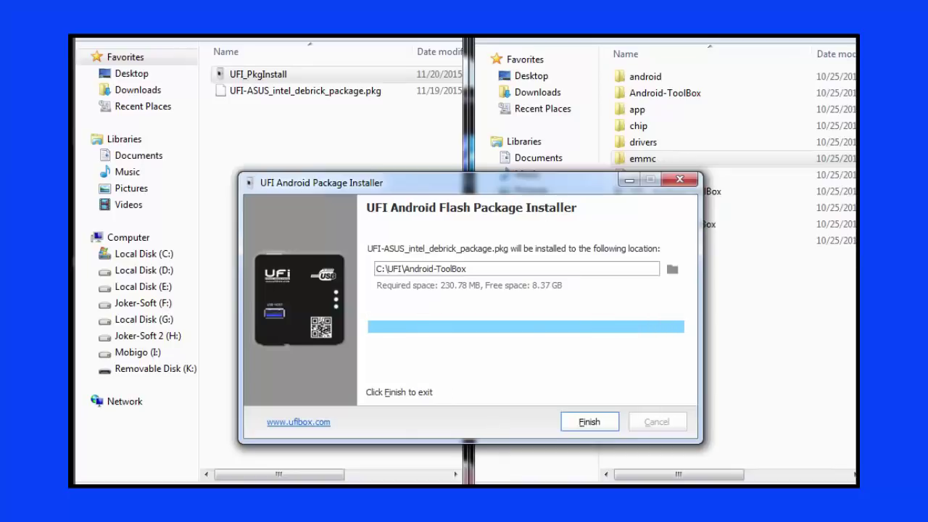
{"action": "left_click", "coordinate": [589, 422]}
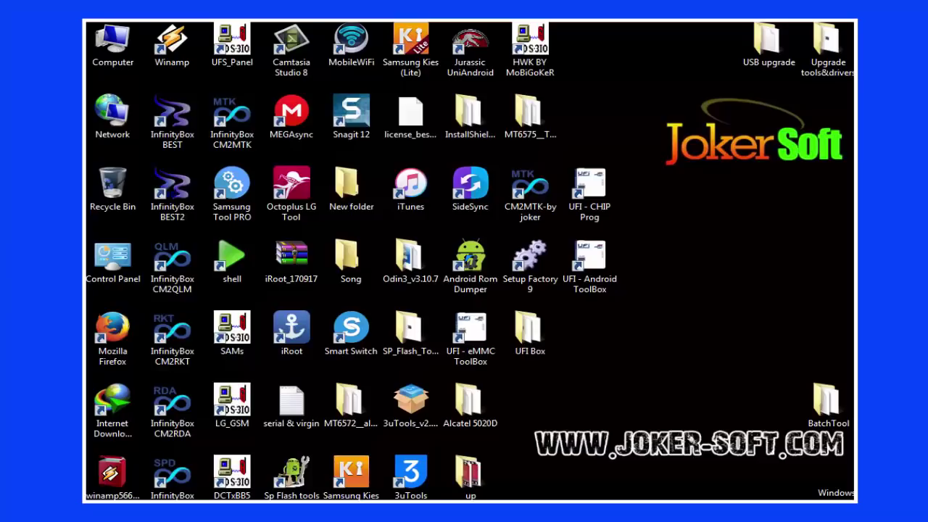
Step: Launch UFI - Android ToolBox from the desktop, register the box with the owner's email address and activate it
{"action": "double_click", "coordinate": [590, 265]}
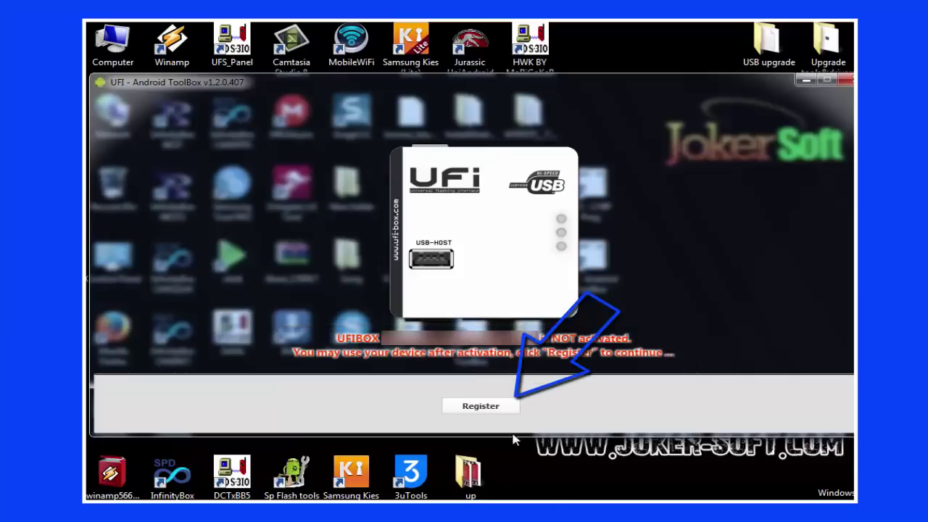
{"action": "left_click", "coordinate": [491, 407]}
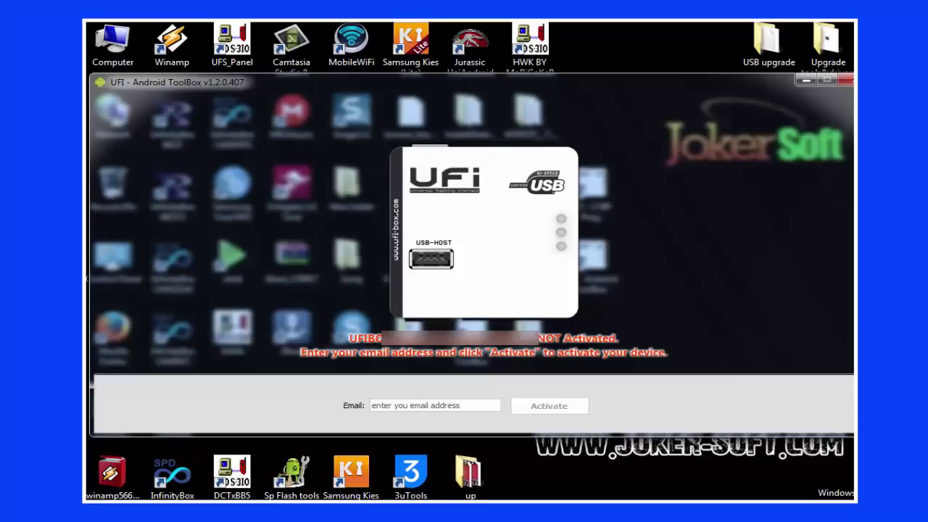
{"action": "key", "text": "ctrl+v"}
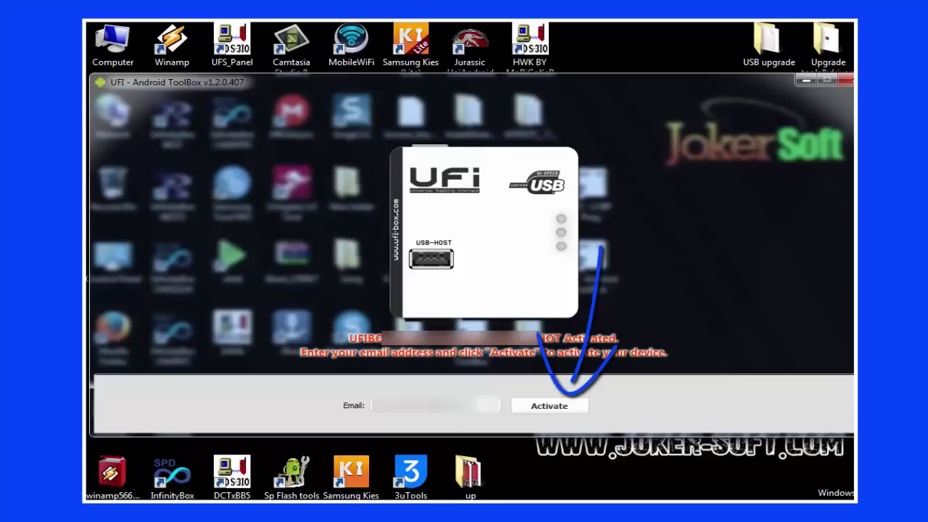
{"action": "left_click", "coordinate": [550, 406]}
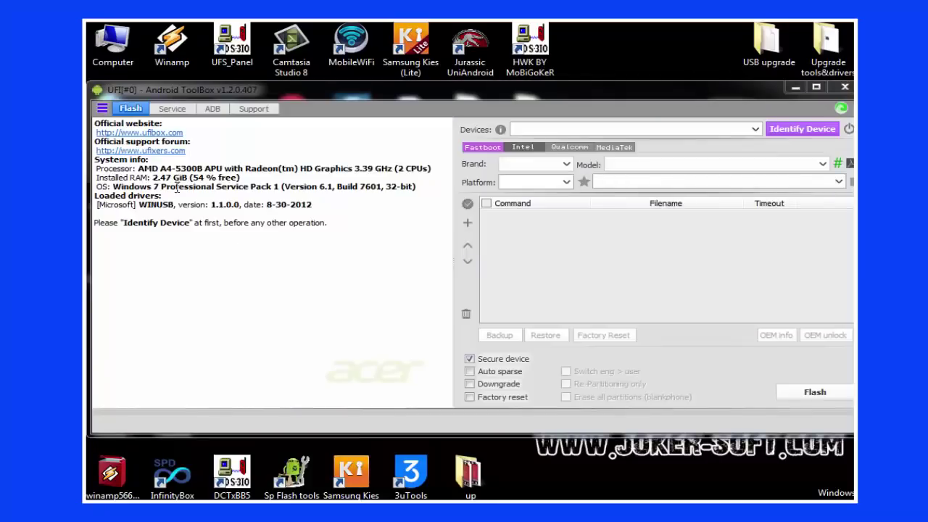
Step: Look over the Service and ADB functions, open the Support area and allow aria2c through Windows Firewall on public networks
{"action": "left_click", "coordinate": [174, 110]}
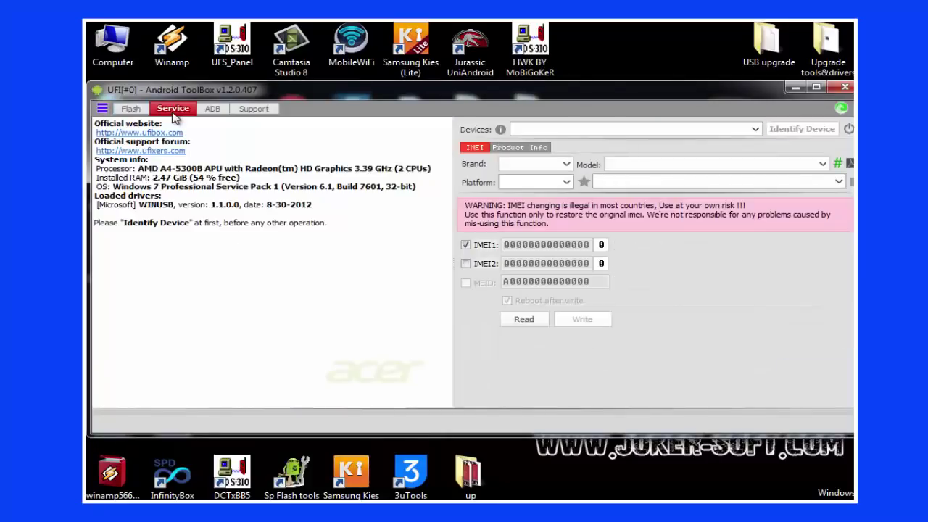
{"action": "left_click", "coordinate": [213, 110]}
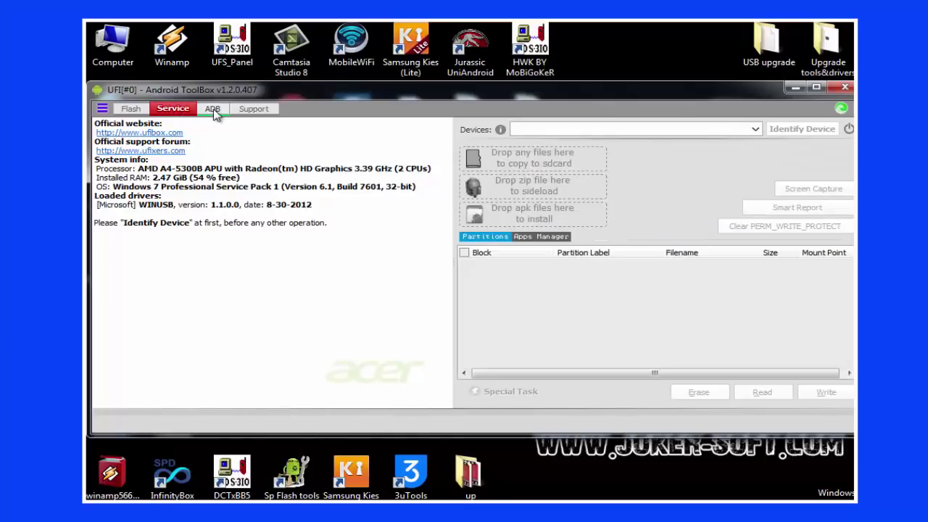
{"action": "left_click", "coordinate": [251, 111]}
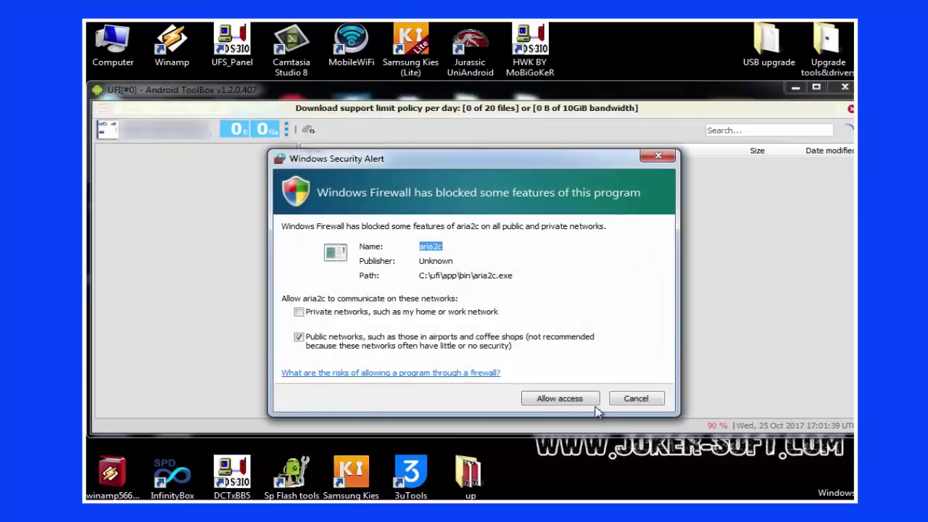
{"action": "left_click", "coordinate": [544, 400]}
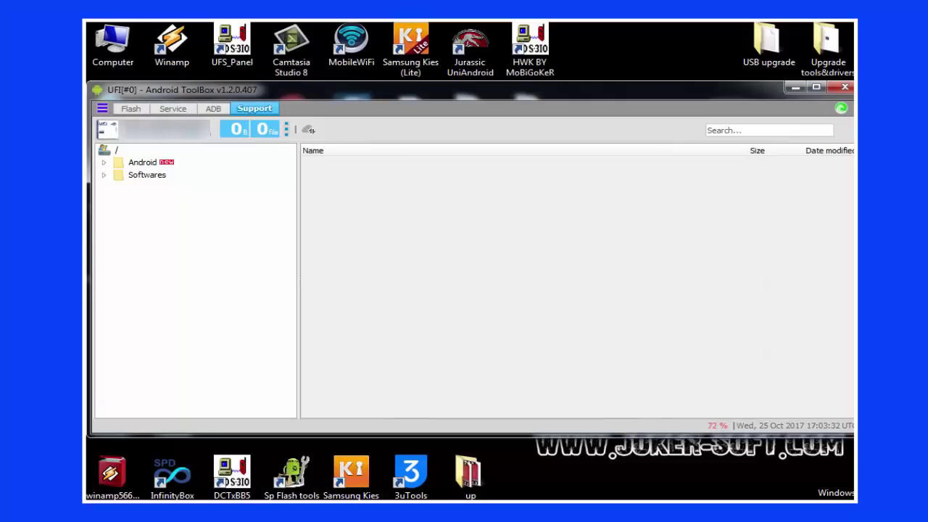
Step: Browse the brand folders under Android and the downloadable packages under Softwares in the support area
{"action": "left_click", "coordinate": [103, 162]}
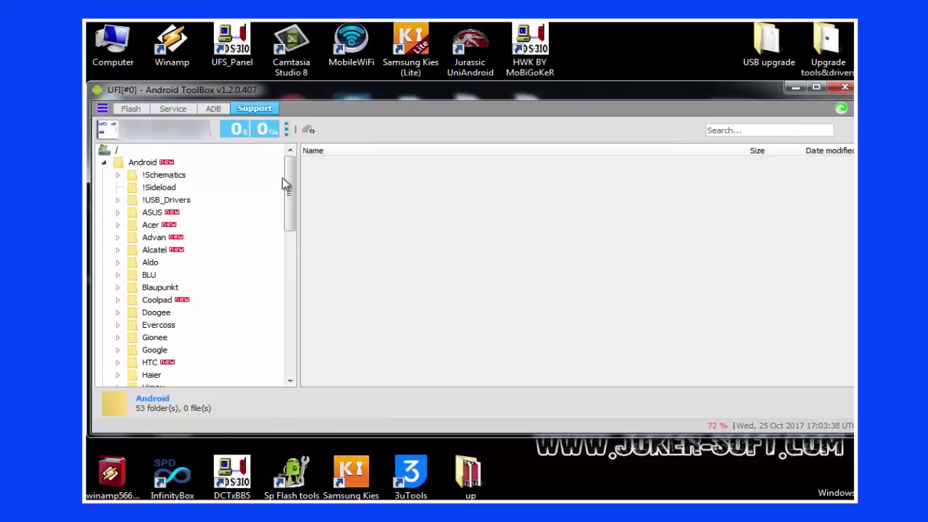
{"action": "scroll", "coordinate": [284, 203], "scroll_direction": "down", "scroll_amount": 8}
{"action": "left_click_drag", "start_coordinate": [286, 289], "coordinate": [286, 169]}
{"action": "left_click", "coordinate": [104, 164]}
{"action": "left_click", "coordinate": [104, 175]}
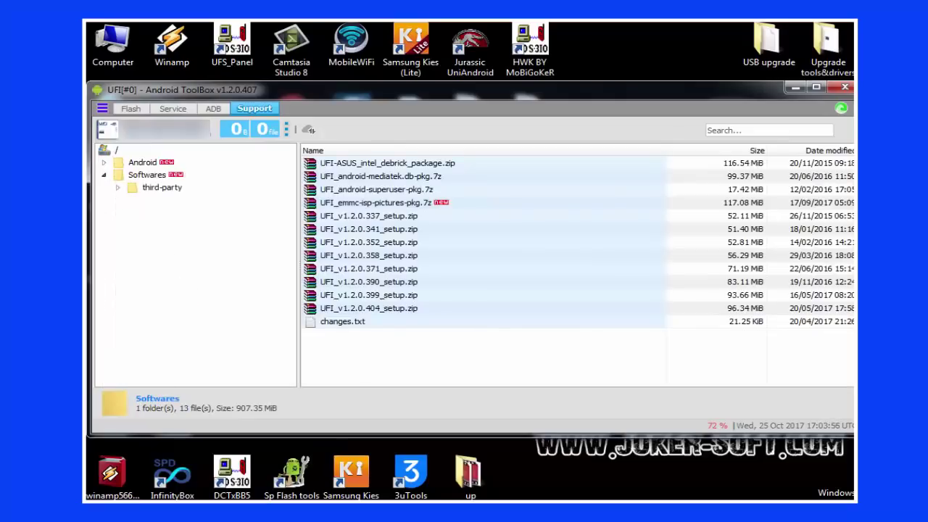
{"action": "left_click", "coordinate": [103, 175]}
{"action": "left_click", "coordinate": [146, 164]}
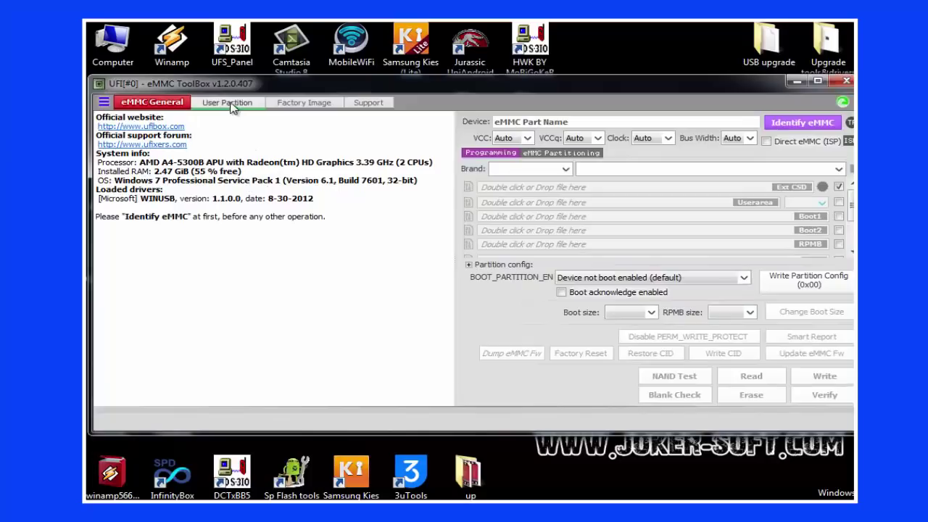
Step: Examine the User Partition and Factory Image functions of the eMMC ToolBox and open its Support area
{"action": "left_click", "coordinate": [229, 104]}
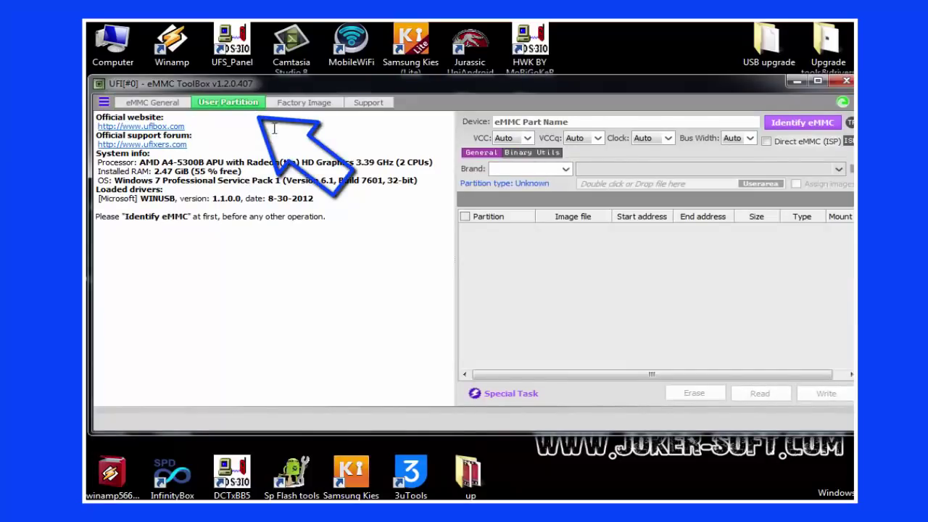
{"action": "left_click", "coordinate": [303, 104]}
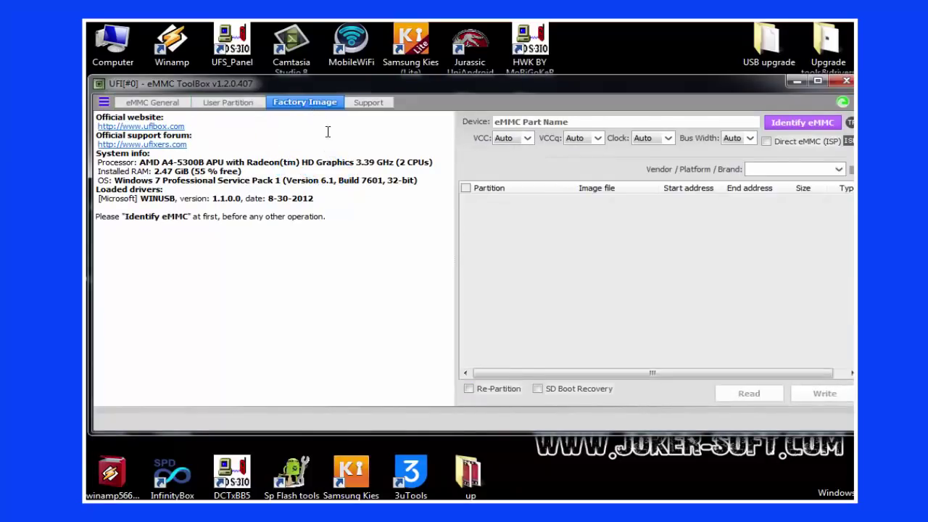
{"action": "left_click", "coordinate": [369, 103]}
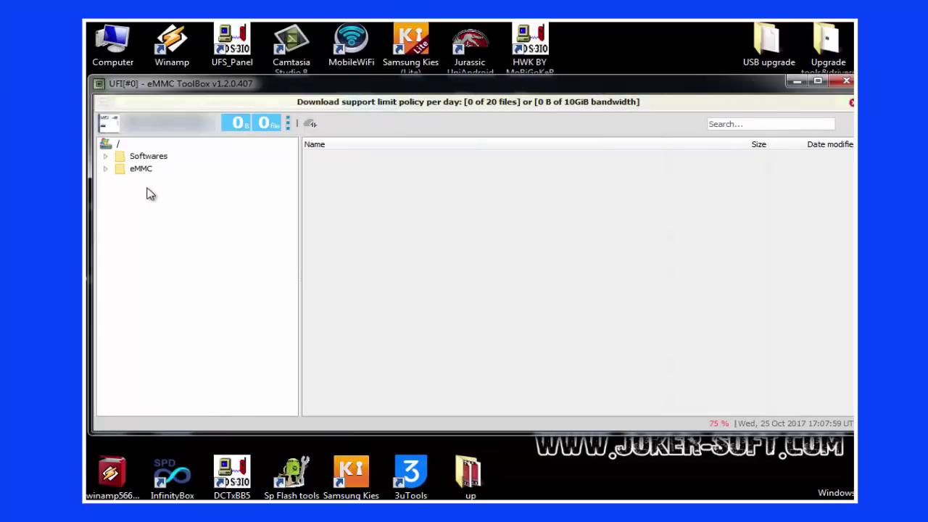
Step: Look through the brand folders in the eMMC support folder and close the eMMC ToolBox
{"action": "left_click", "coordinate": [105, 169]}
{"action": "scroll", "coordinate": [288, 240], "scroll_direction": "down", "scroll_amount": 2}
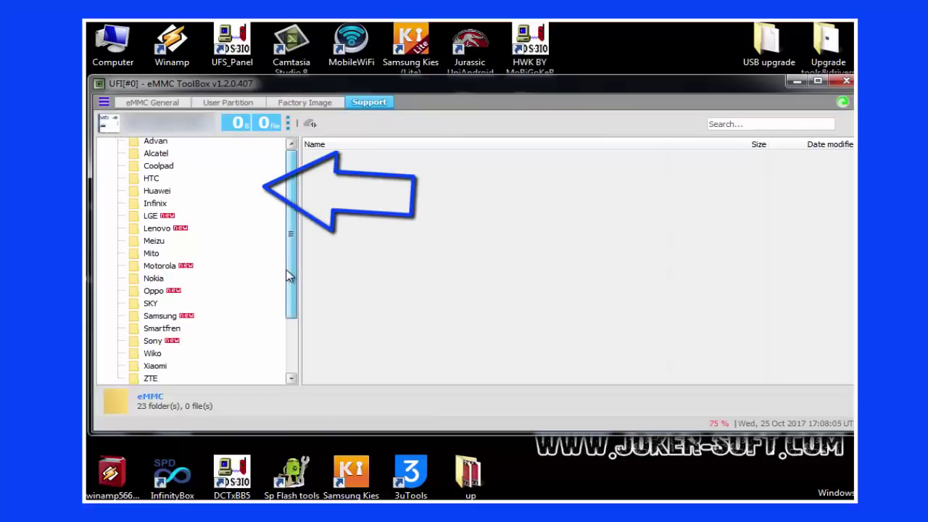
{"action": "scroll", "coordinate": [288, 275], "scroll_direction": "up", "scroll_amount": 2}
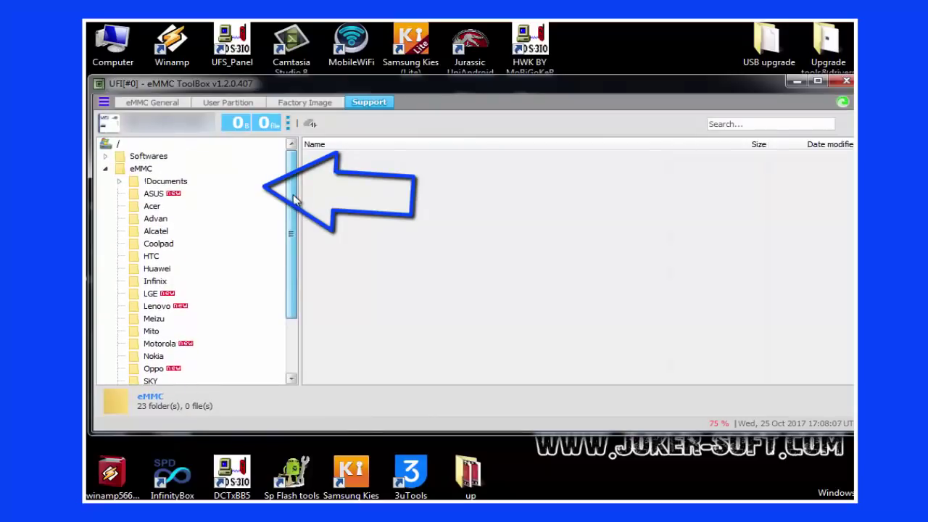
{"action": "left_click", "coordinate": [105, 170]}
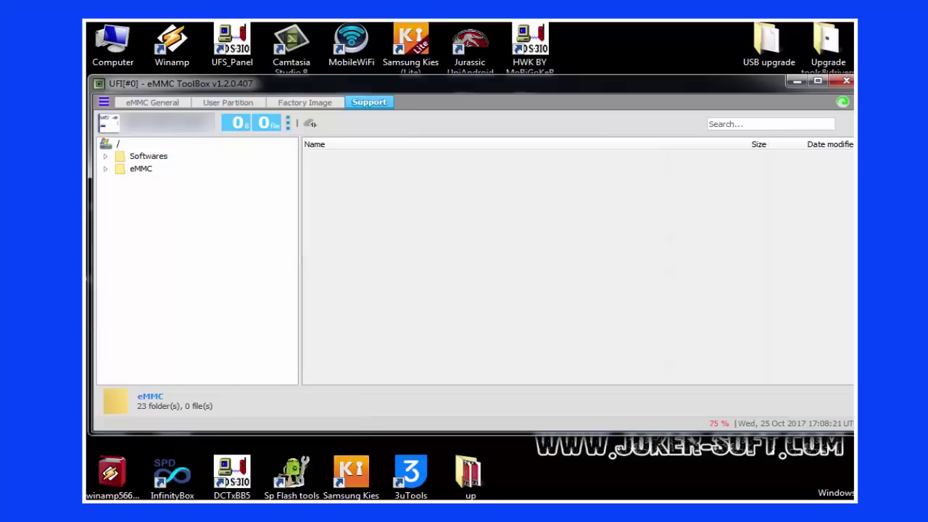
{"action": "left_click", "coordinate": [848, 82]}
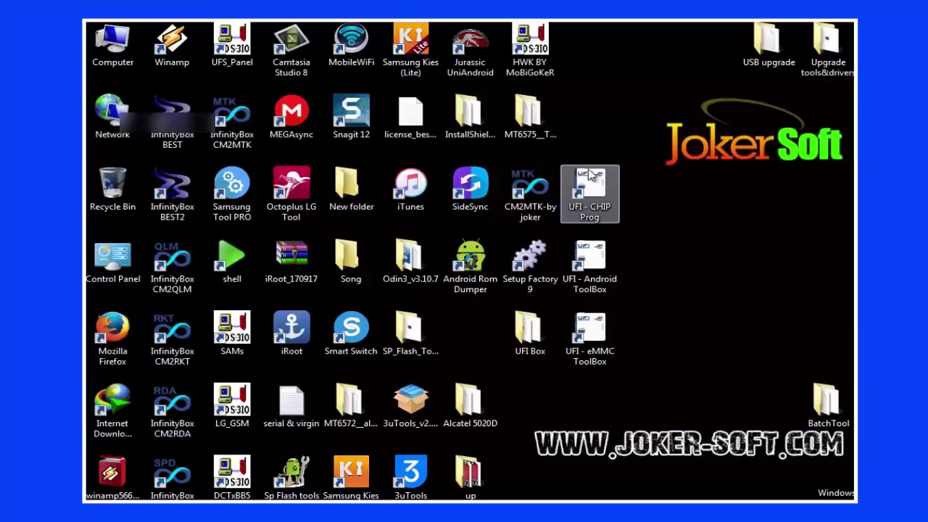
Step: Launch UFI - CHIP Prog from the desktop and examine the available chip manufacturers and chip types
{"action": "double_click", "coordinate": [588, 180]}
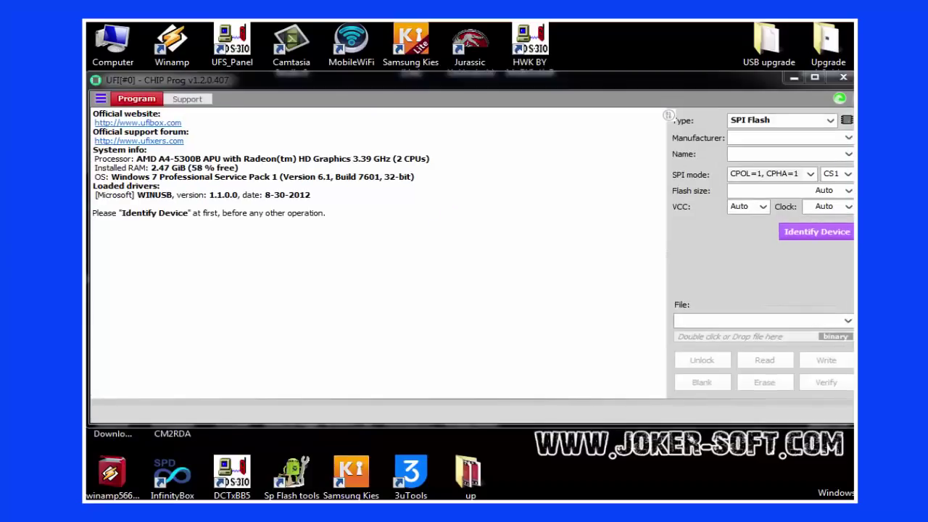
{"action": "left_click", "coordinate": [843, 137]}
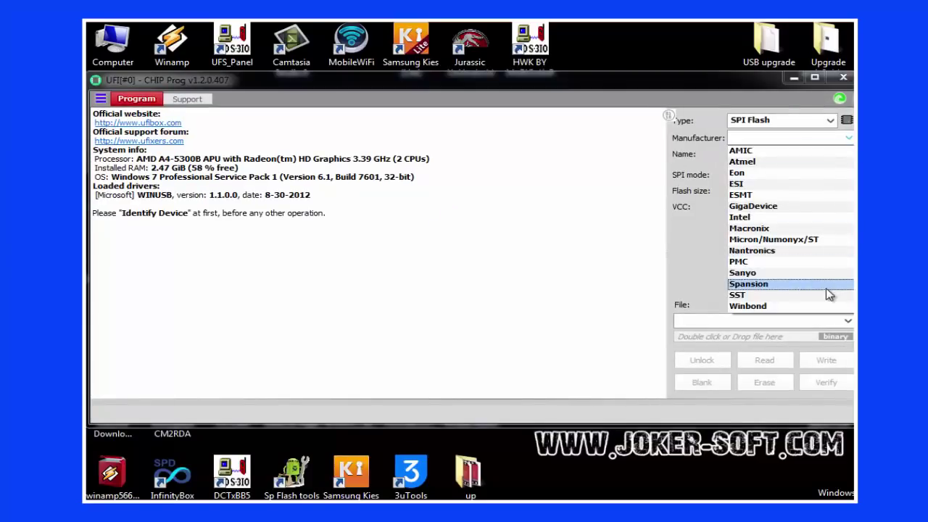
{"action": "left_click", "coordinate": [845, 138]}
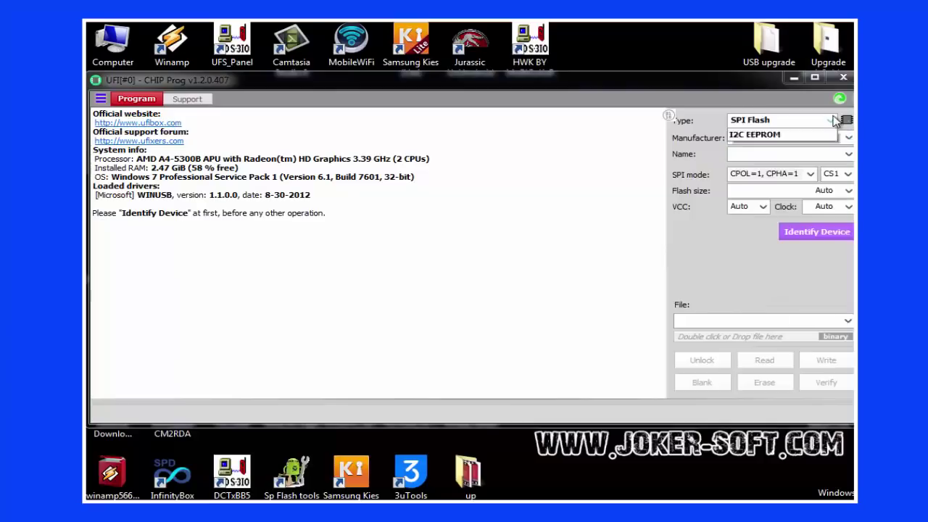
{"action": "left_click", "coordinate": [830, 120]}
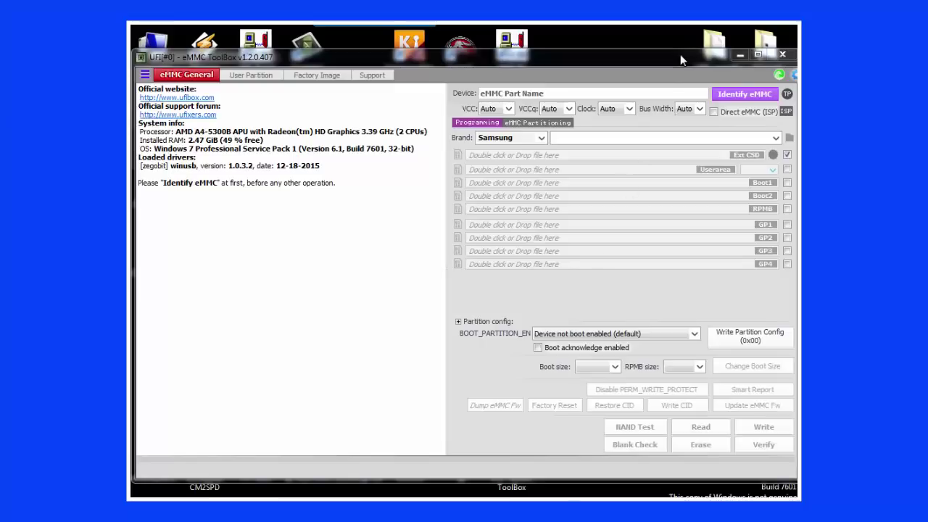
Step: Move the eMMC ToolBox window aside, launch UFI - Android ToolBox alongside it and rearrange both windows
{"action": "left_click_drag", "start_coordinate": [677, 61], "coordinate": [326, 103]}
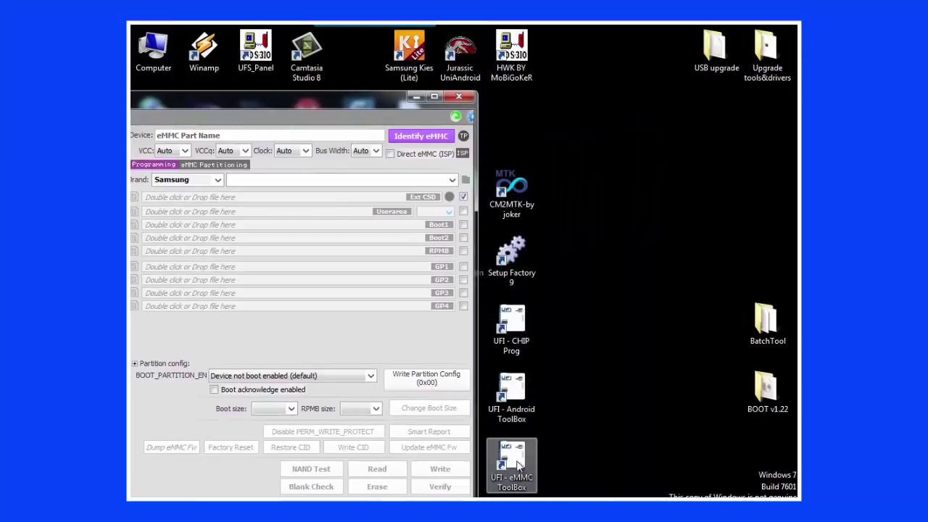
{"action": "double_click", "coordinate": [528, 406]}
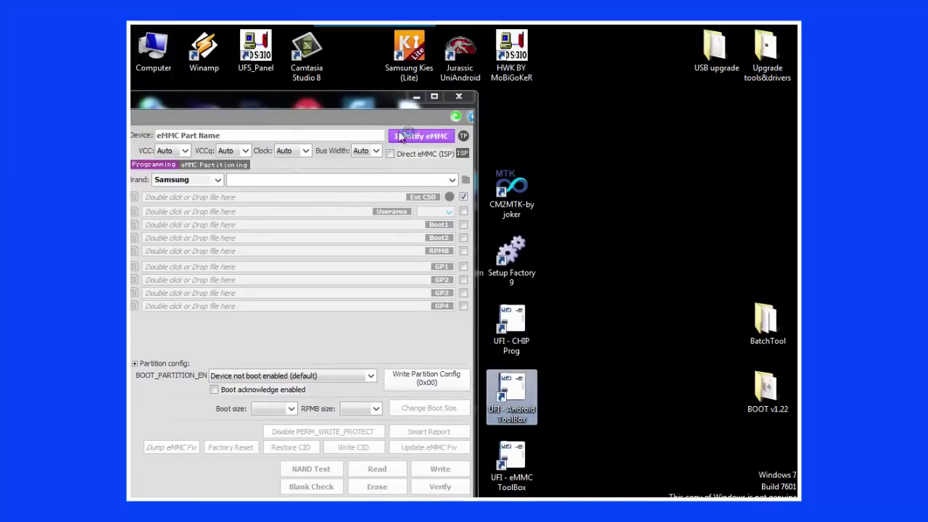
{"action": "left_click", "coordinate": [373, 102]}
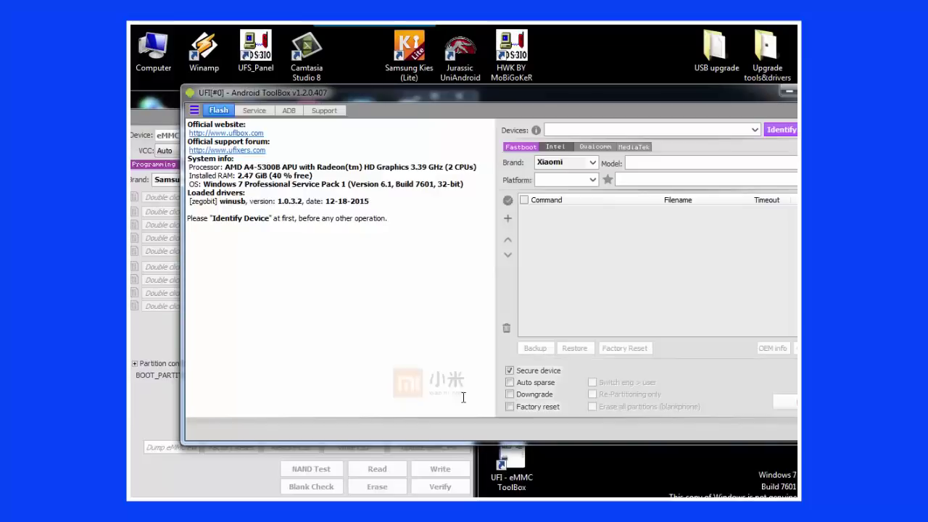
{"action": "left_click_drag", "start_coordinate": [377, 93], "coordinate": [465, 155]}
{"action": "left_click", "coordinate": [365, 102]}
{"action": "left_click_drag", "start_coordinate": [365, 105], "coordinate": [613, 246]}
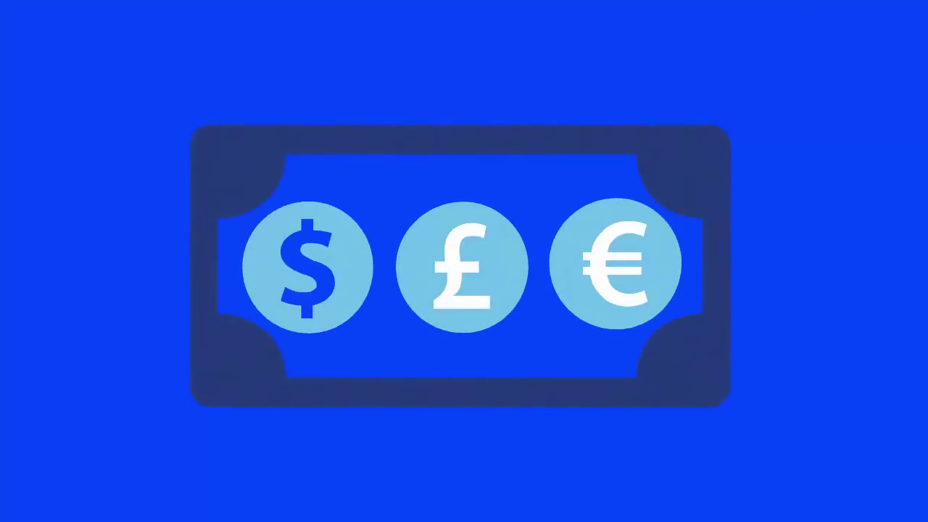